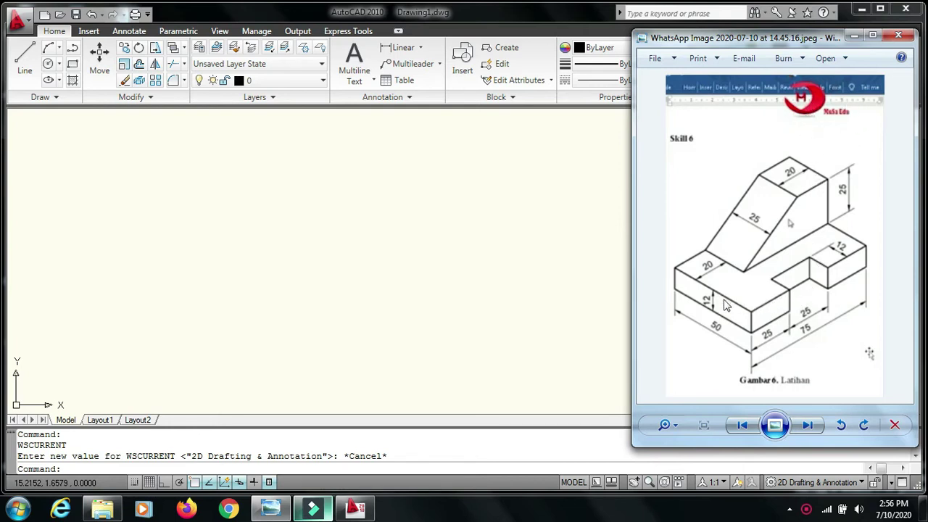
# Minimize the Skill 6 reference image in Photo Viewer to reveal the empty AutoCAD drawing.
pyautogui.click(853, 40)
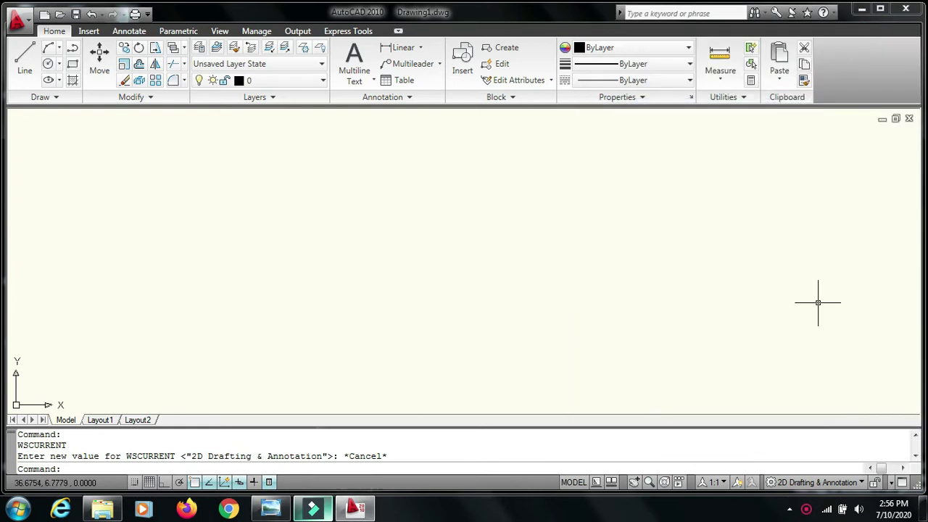
# Switch to the 3D Modeling workspace and set drawing limits from 0,0 to 100,100.
pyautogui.click(797, 485)
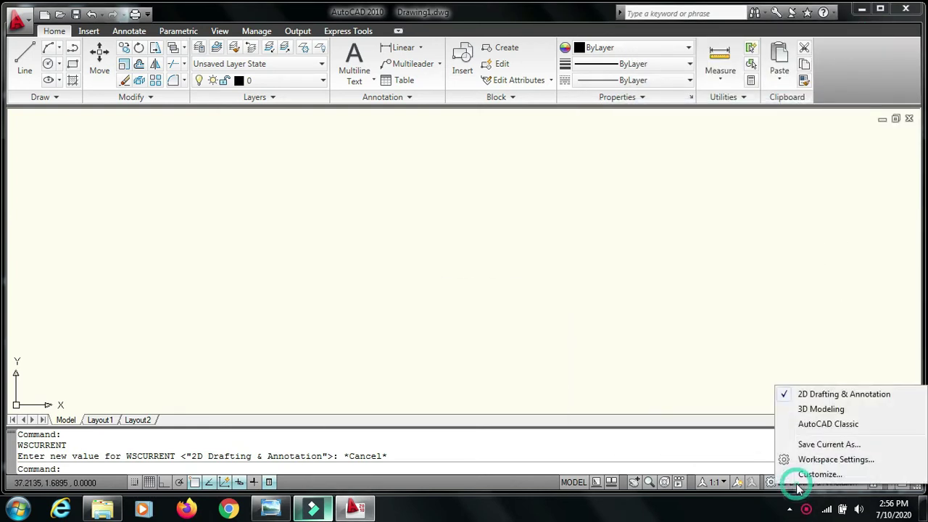
pyautogui.click(810, 411)
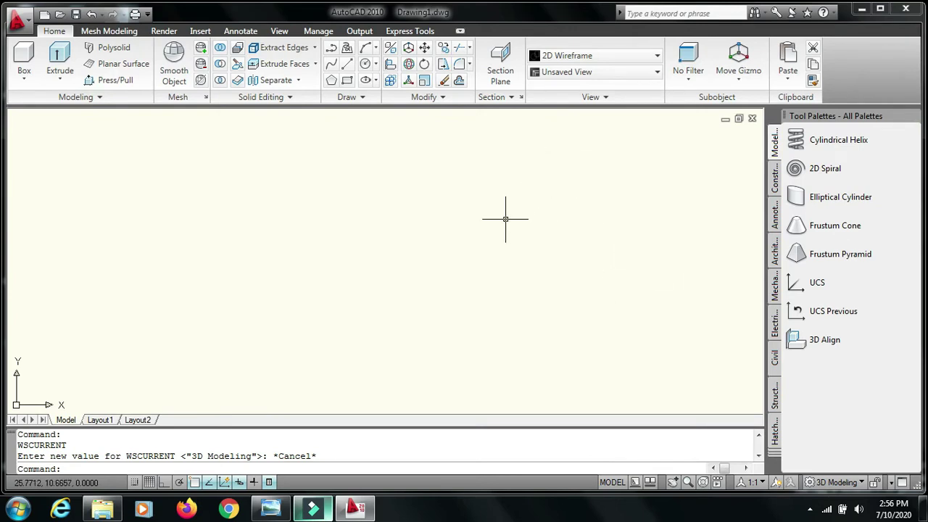
pyautogui.write('lim')
pyautogui.press('Return')
pyautogui.write('0,0')
pyautogui.press('Return')
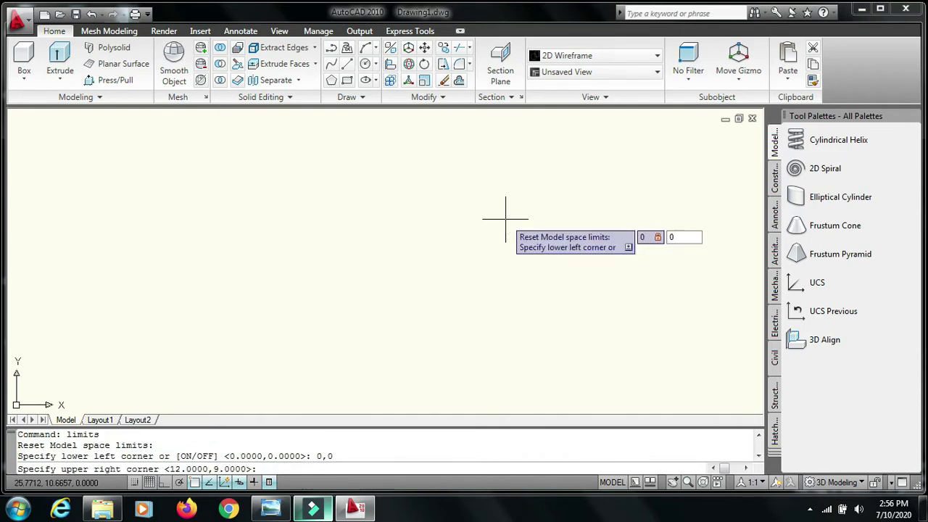
pyautogui.write('100')
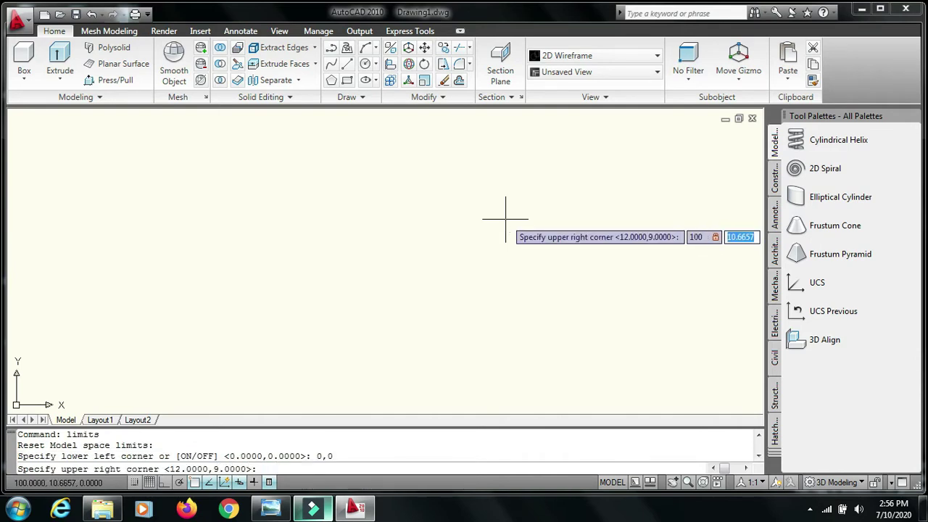
pyautogui.write(',100')
pyautogui.press('Return')
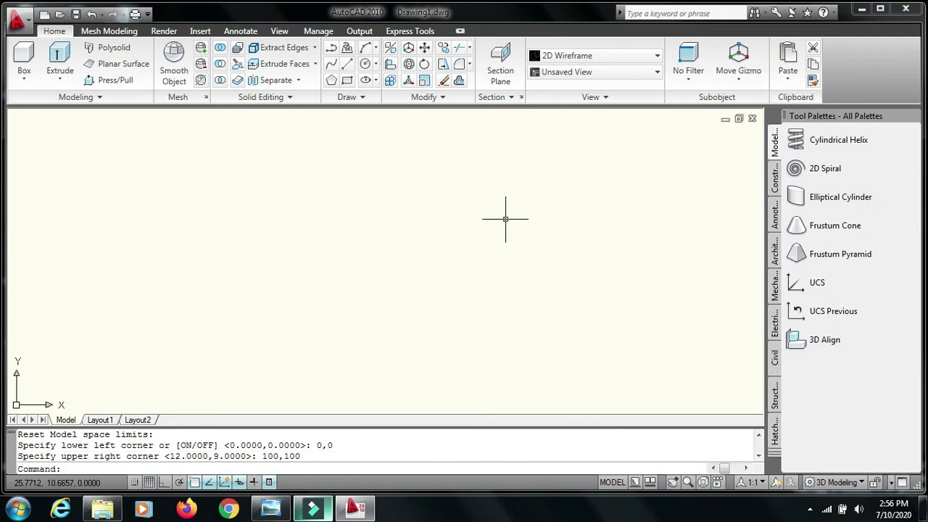
# Zoom All so the view fits the 100 × 100 limits.
pyautogui.write('z')
pyautogui.press('Return')
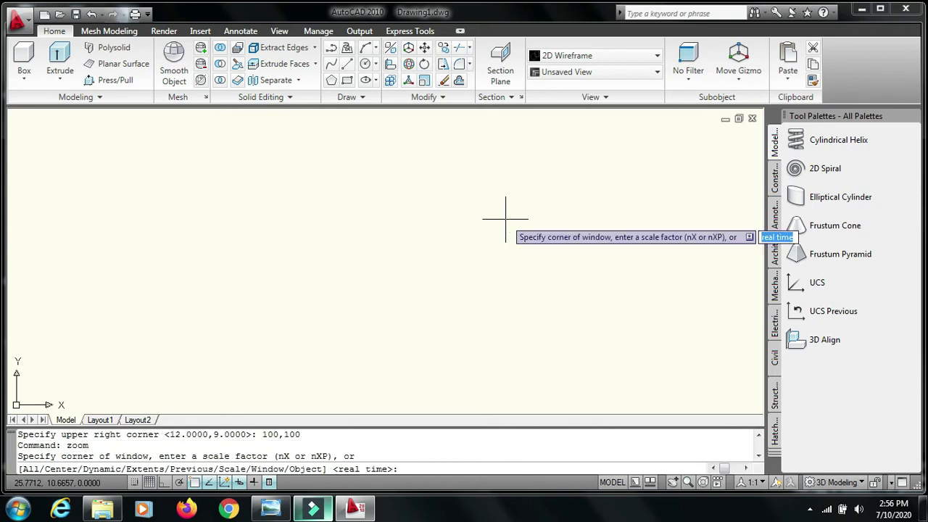
pyautogui.write('al')
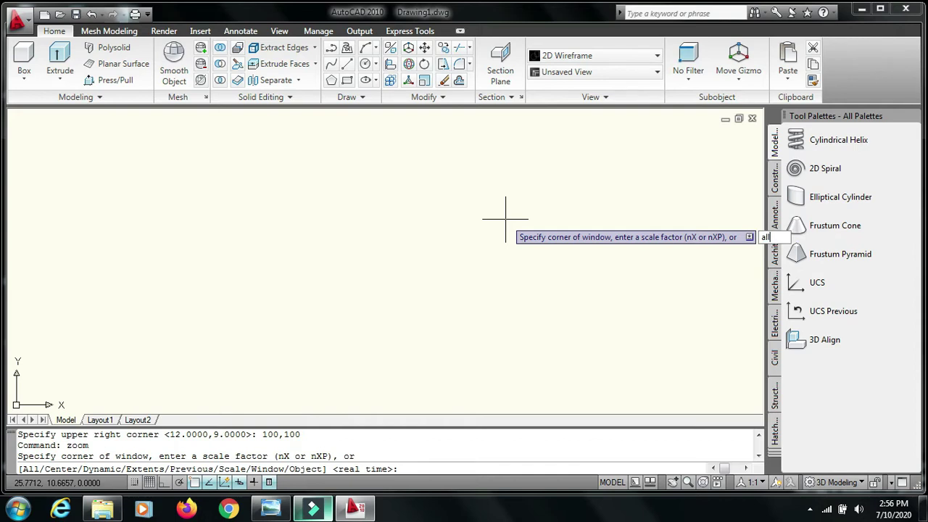
pyautogui.press('Return')
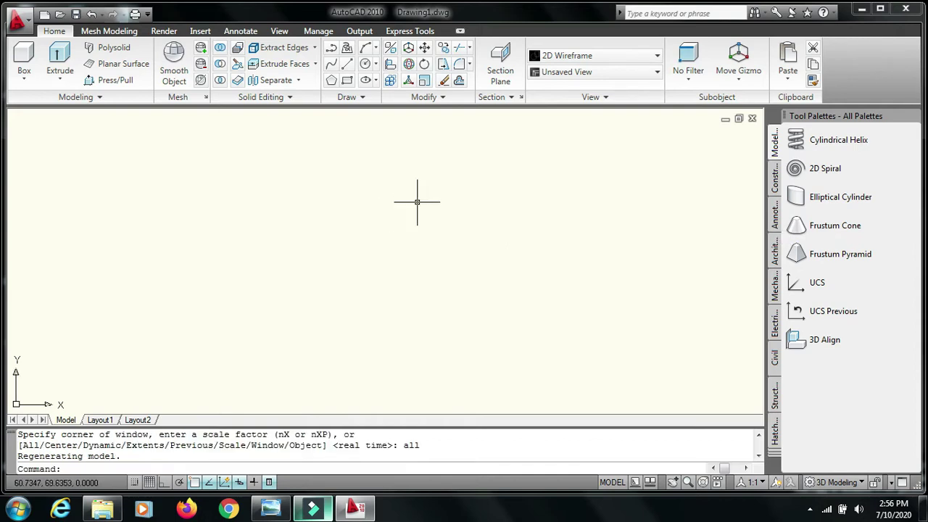
# Switch the model to the SE Isometric view.
pyautogui.click(554, 75)
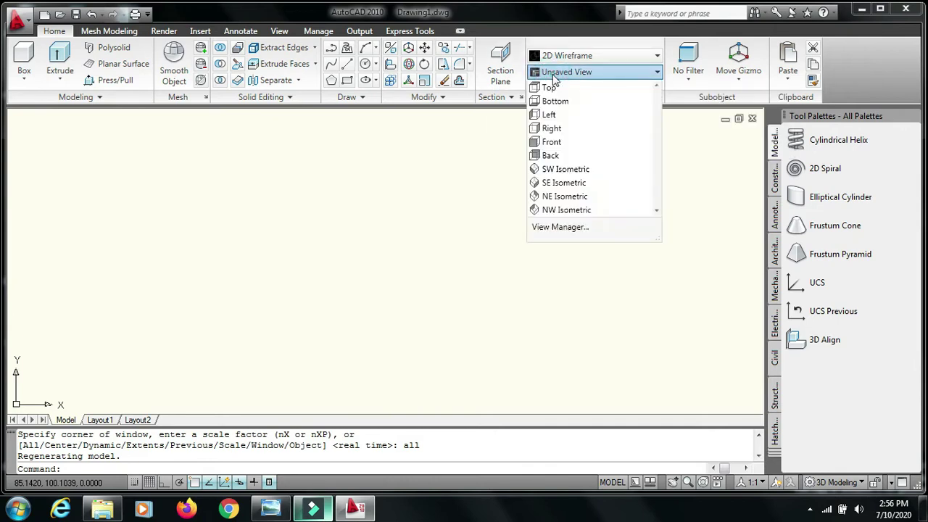
pyautogui.click(561, 187)
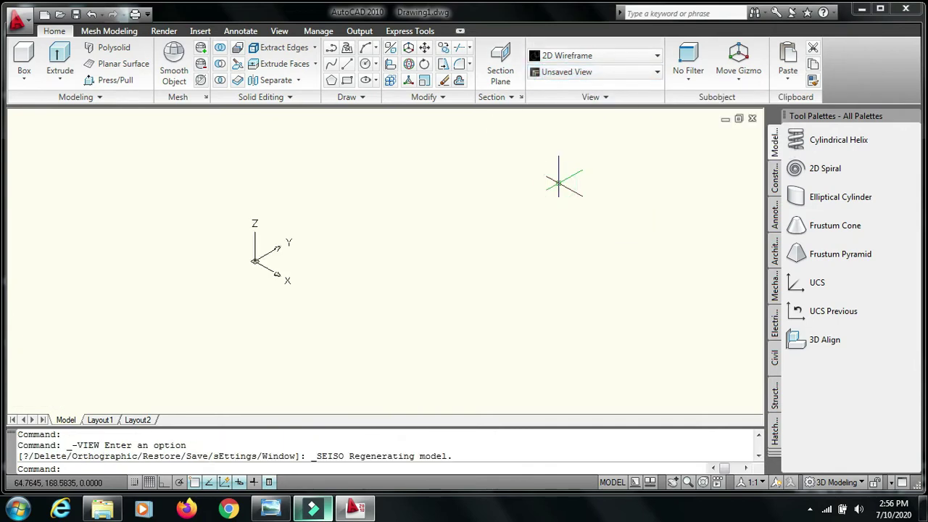
pyautogui.moveTo(508, 182); pyautogui.dragTo(428, 206, button='middle')
# Apply the Conceptual visual style and bring the Skill 6 reference back alongside.
pyautogui.click(599, 56)
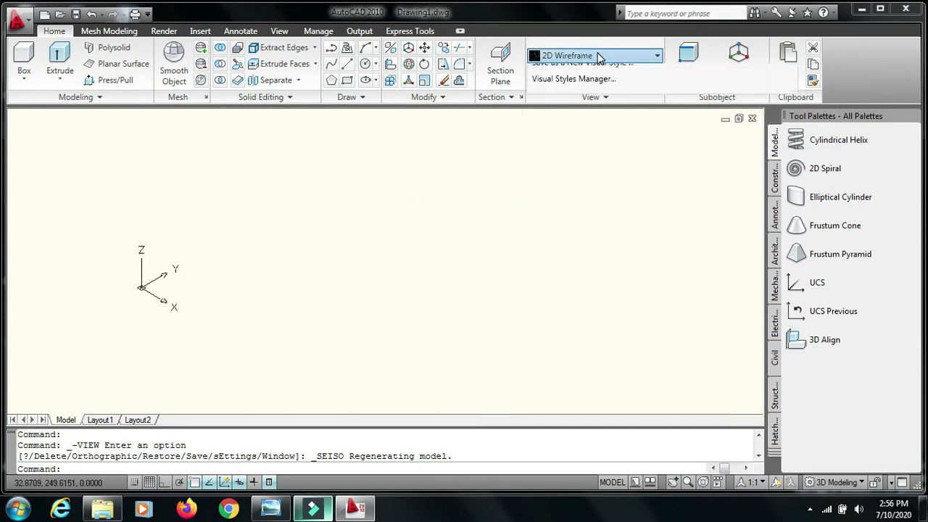
pyautogui.click(727, 83)
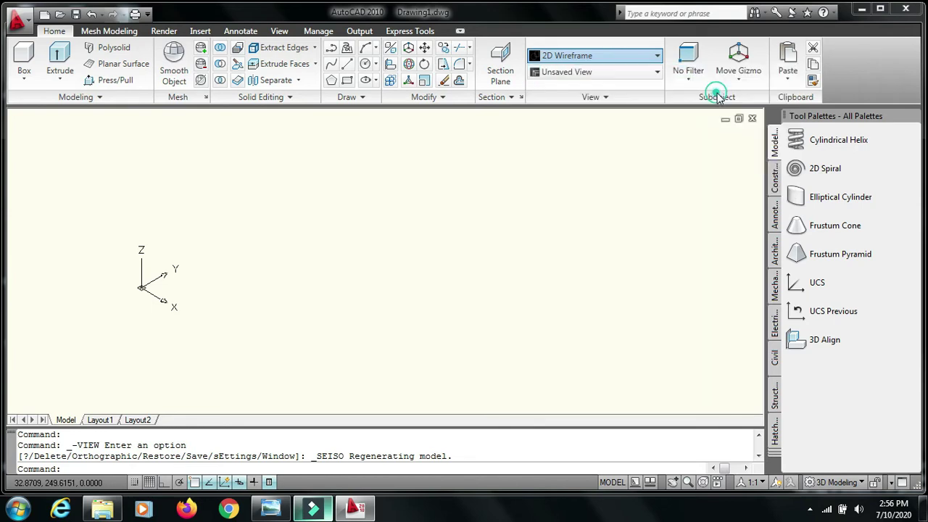
pyautogui.moveTo(456, 176)
pyautogui.mouseDown(button='middle')
pyautogui.moveTo(393, 201)
pyautogui.moveTo(373, 226)
pyautogui.mouseUp(button='middle')
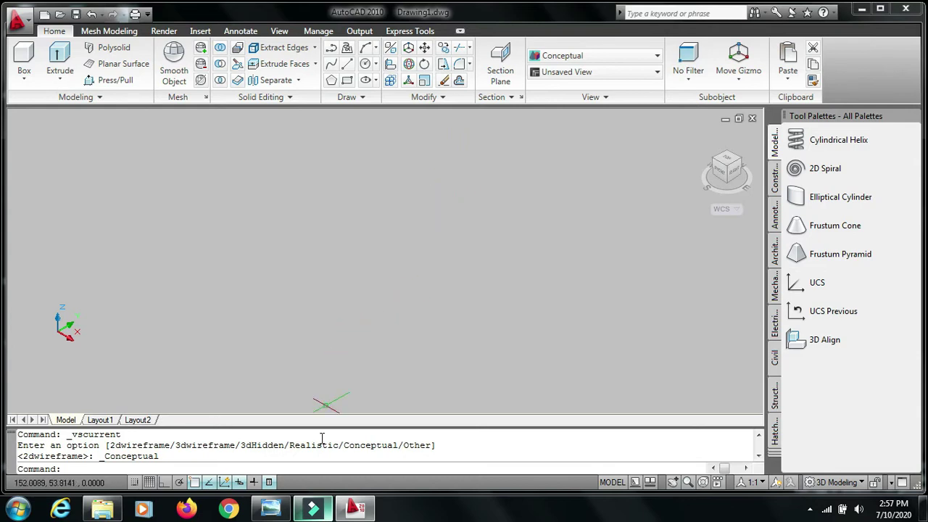
pyautogui.moveTo(270, 509)
pyautogui.click(450, 387)
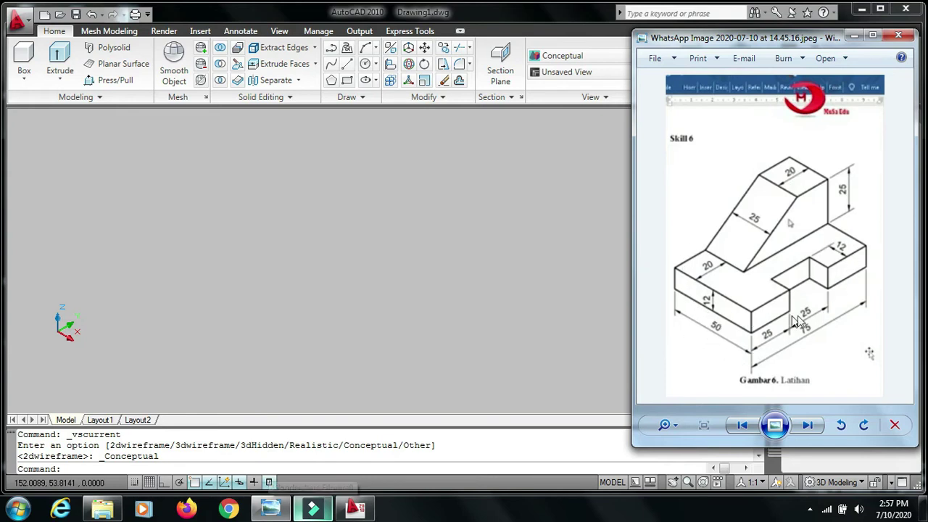
# Hide the reference and draw a closed 50 × 75 rectangle of lines with Ortho on.
pyautogui.click(854, 38)
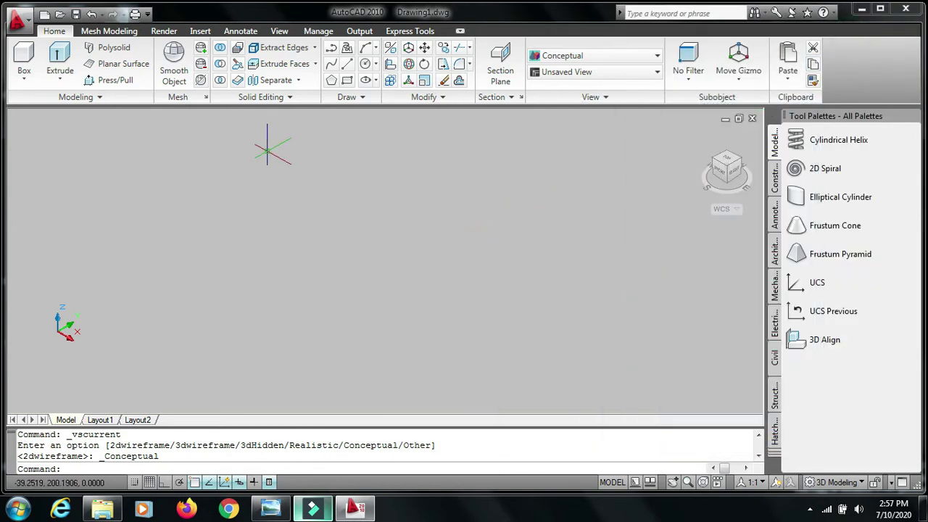
pyautogui.click(348, 66)
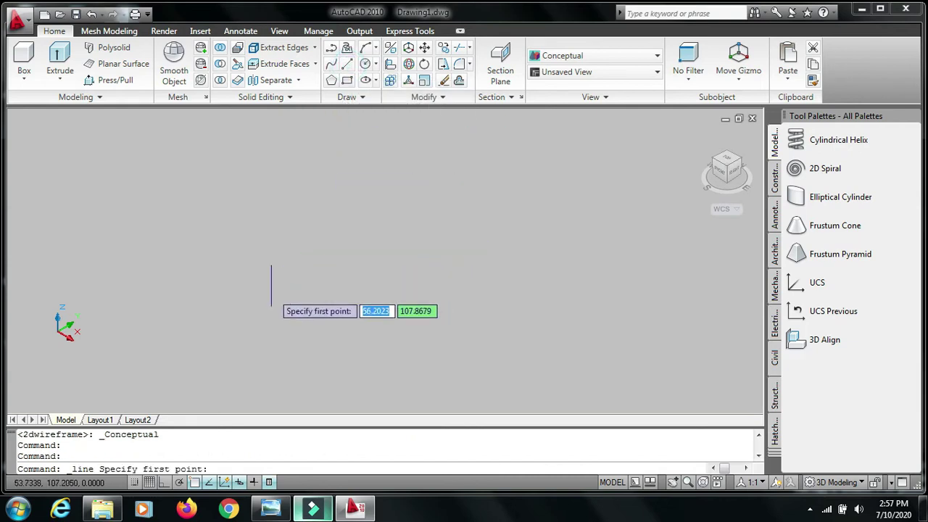
pyautogui.click(164, 483)
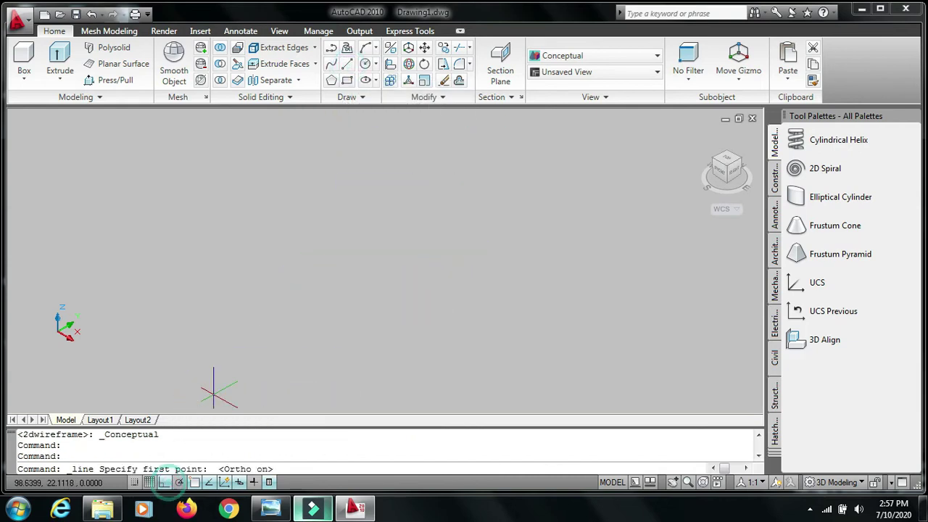
pyautogui.click(201, 254)
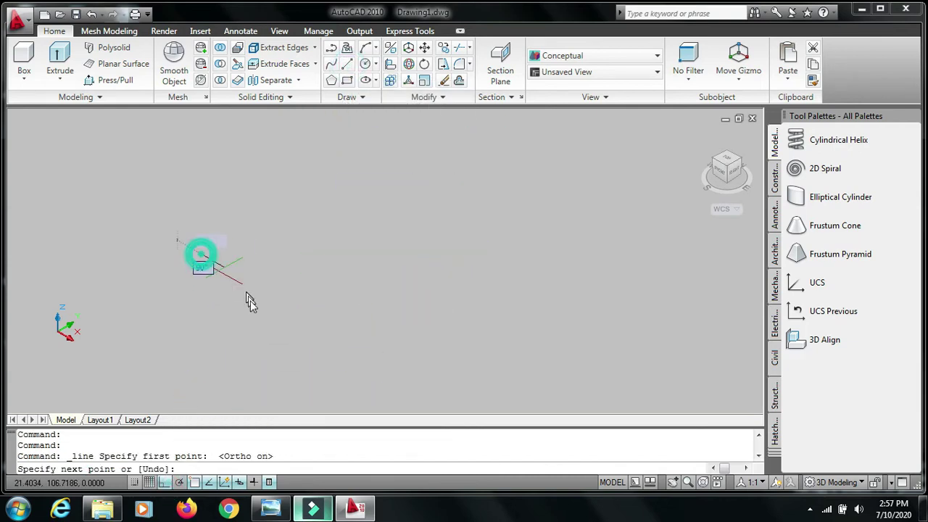
pyautogui.write('50')
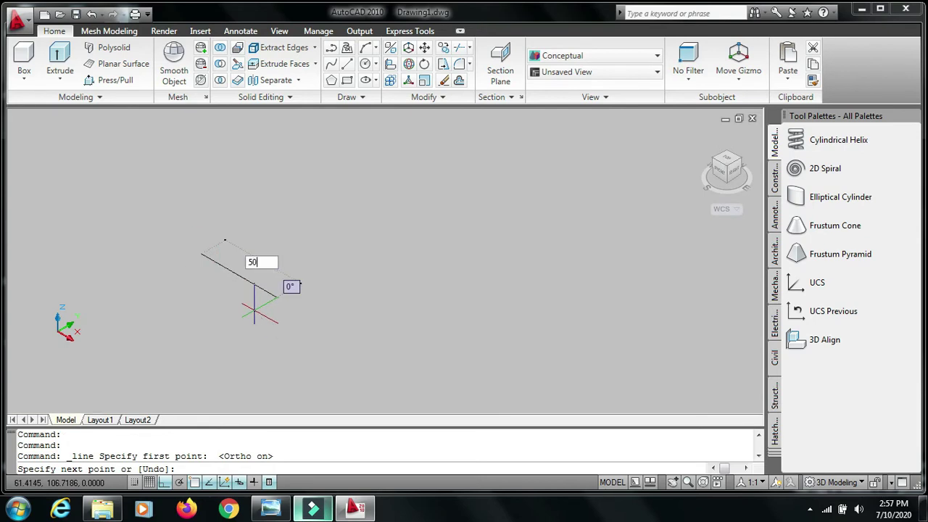
pyautogui.press('Return')
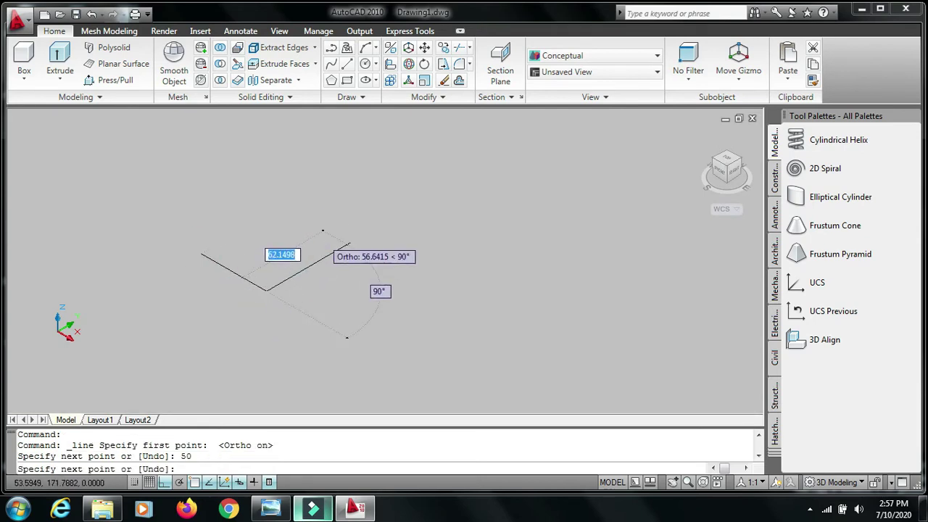
pyautogui.write('75')
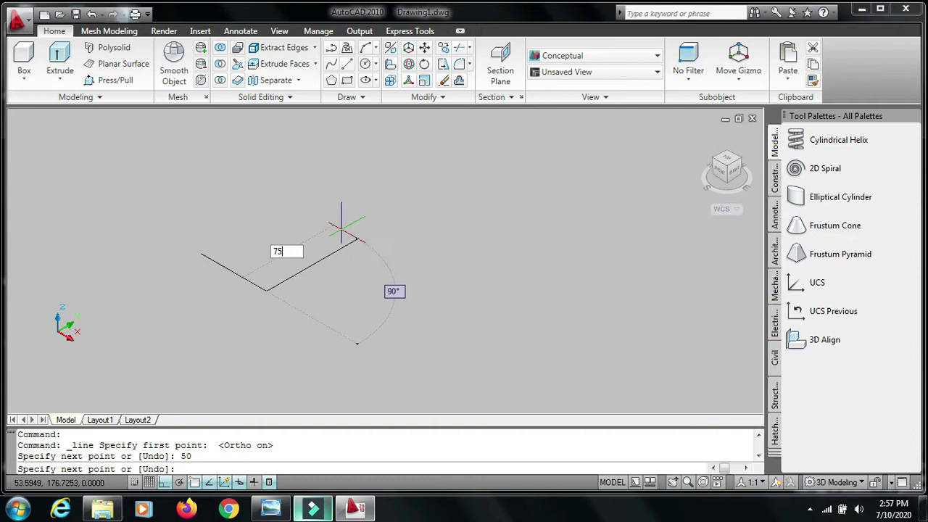
pyautogui.press('Return')
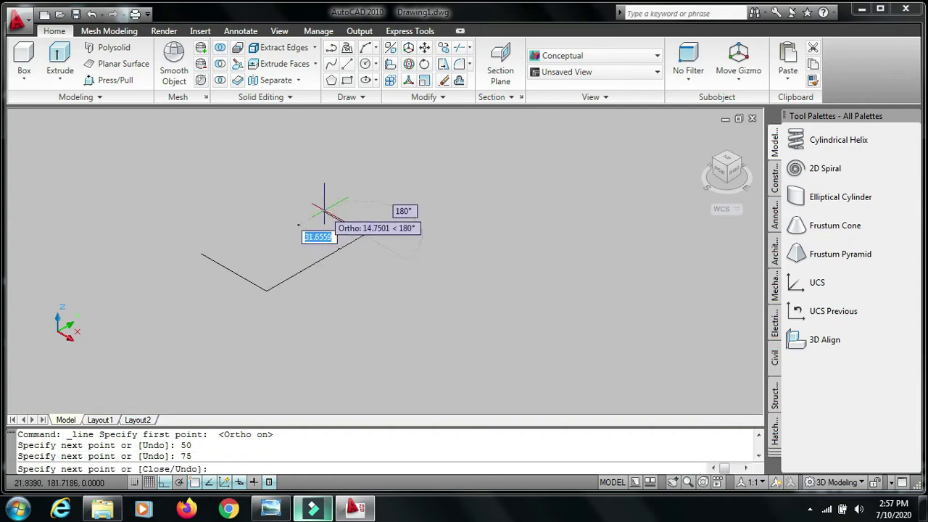
pyautogui.write('50')
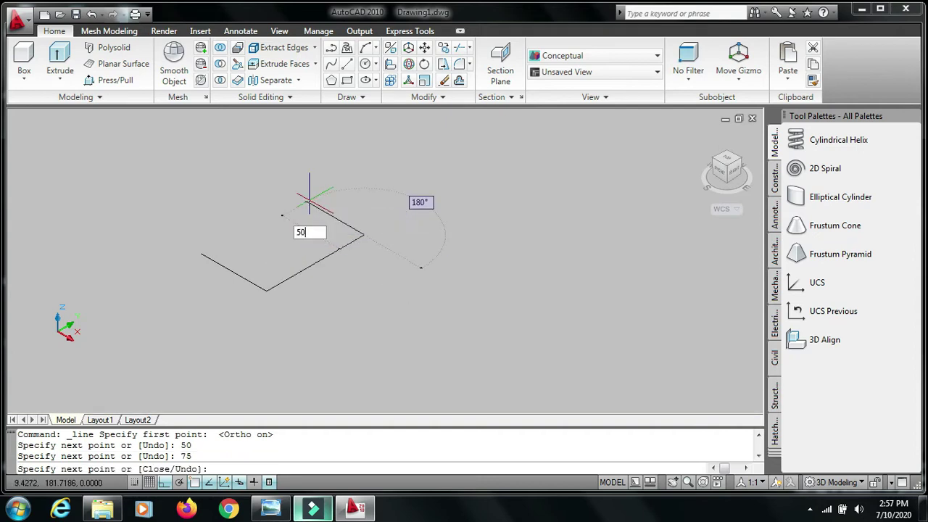
pyautogui.press('Return')
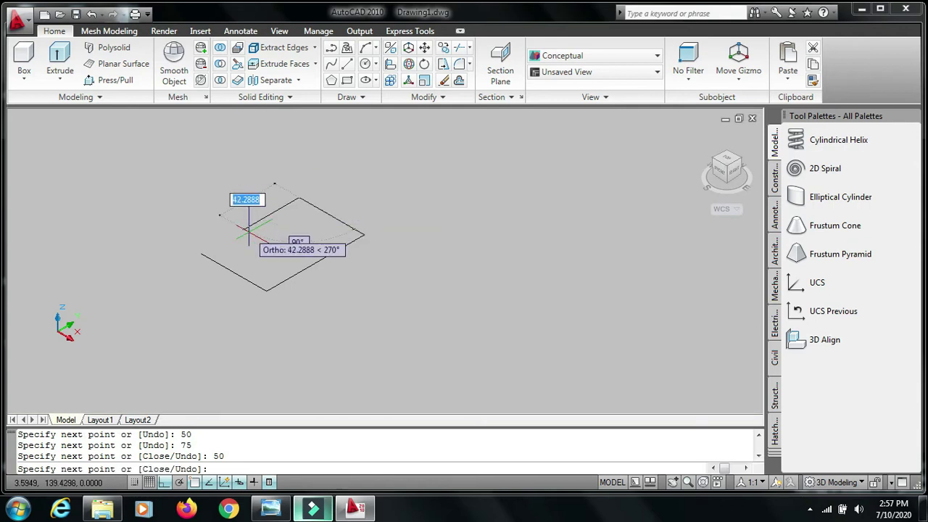
pyautogui.write('c')
pyautogui.press('Return')
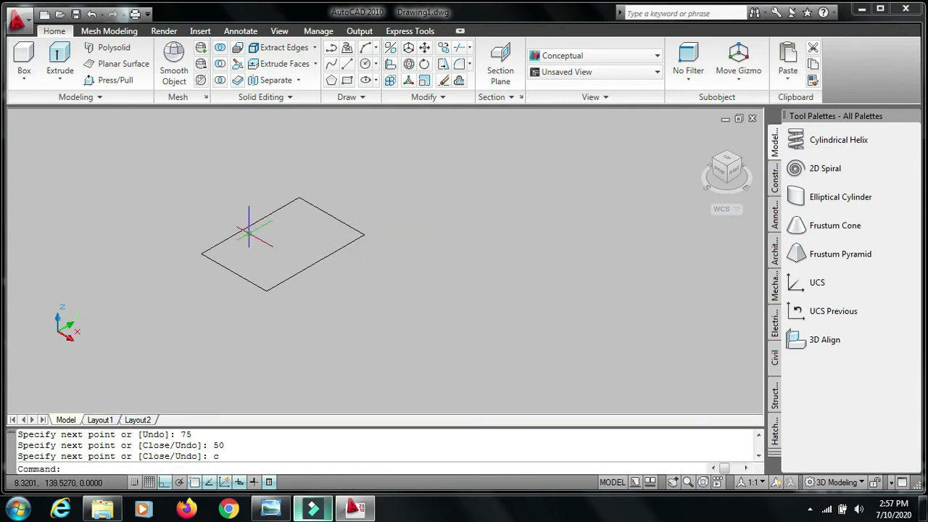
# Press/pull the rectangle up 12 units into a solid slab.
pyautogui.moveTo(379, 211); pyautogui.dragTo(395, 242, button='middle')
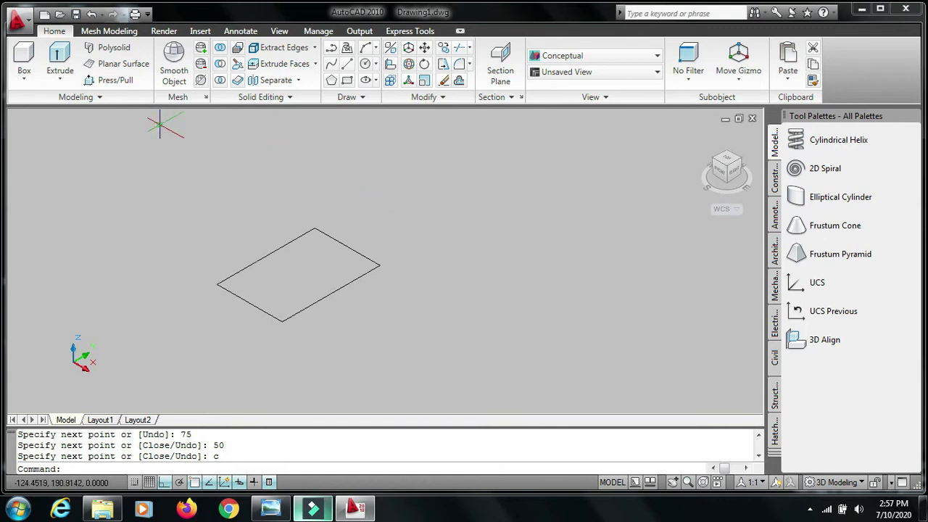
pyautogui.click(125, 86)
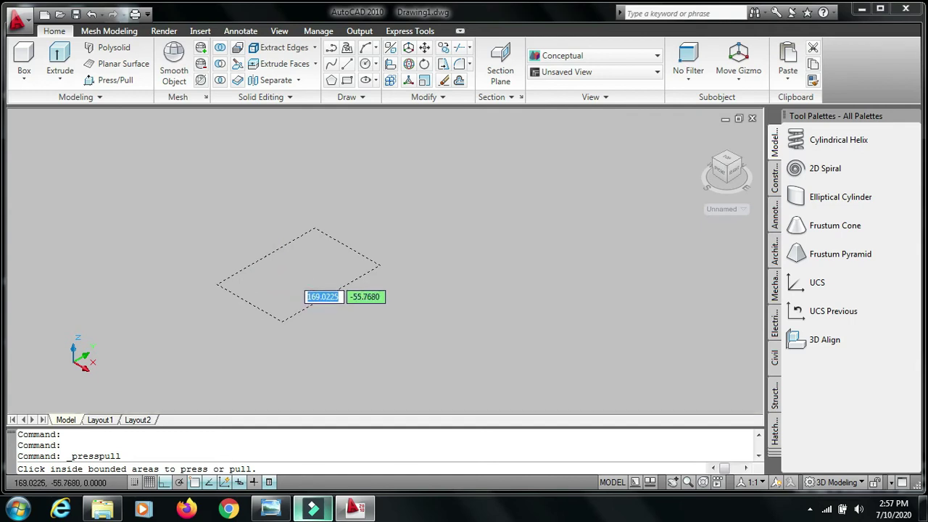
pyautogui.click(294, 278)
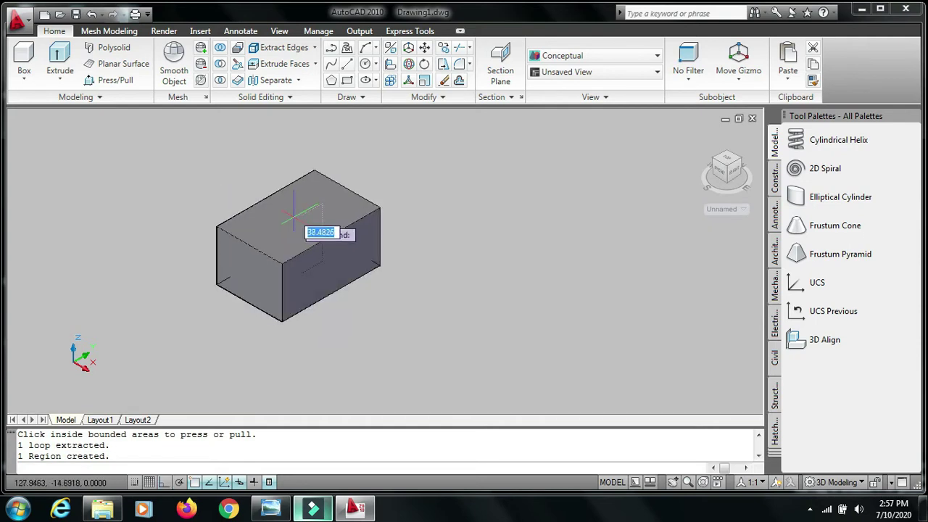
pyautogui.write('12')
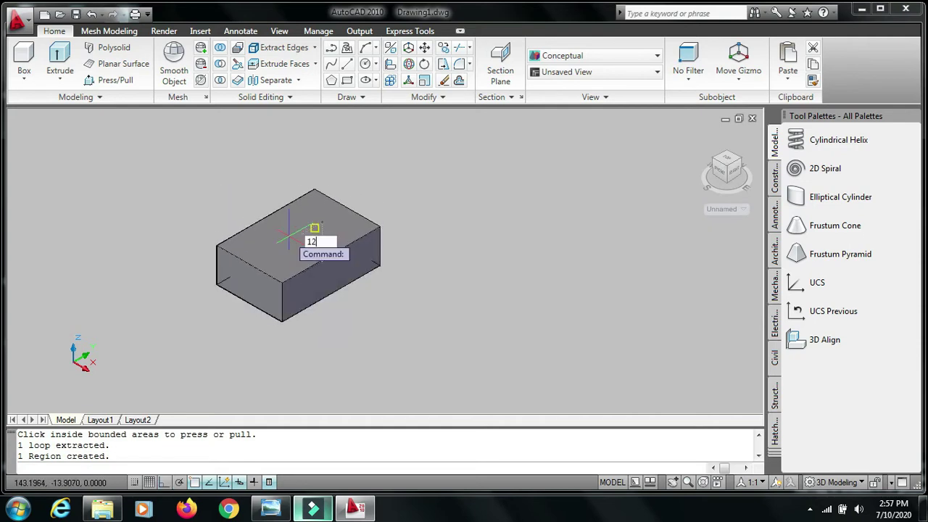
pyautogui.press('Return')
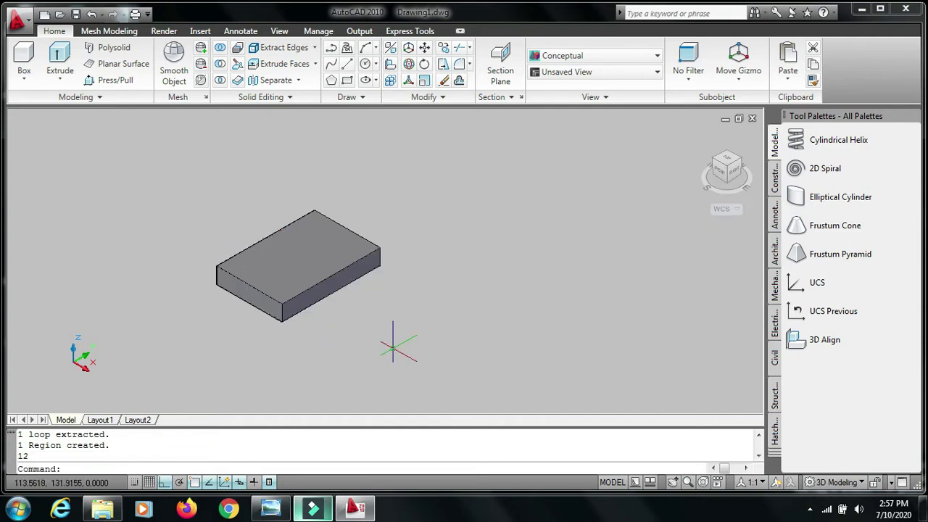
pyautogui.scroll(-1, 391, 346)
pyautogui.scroll(2, 392, 347)
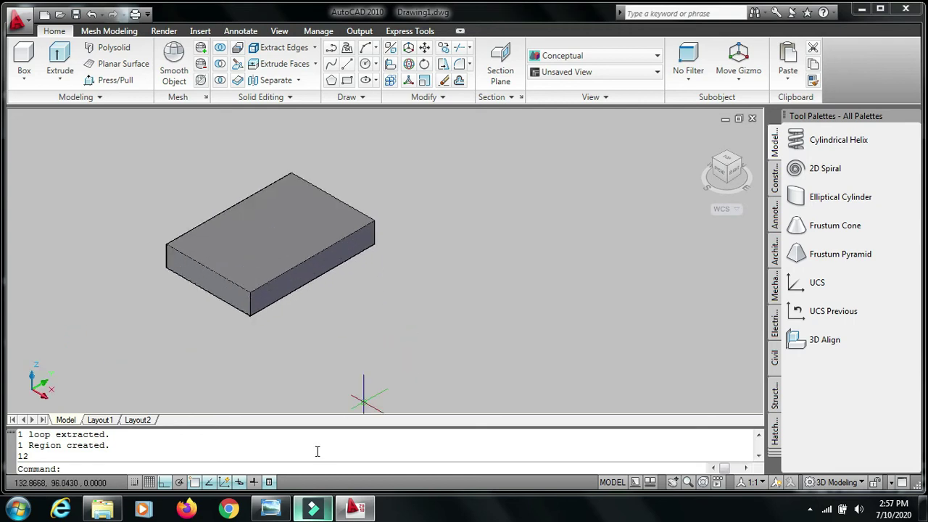
pyautogui.click(270, 507)
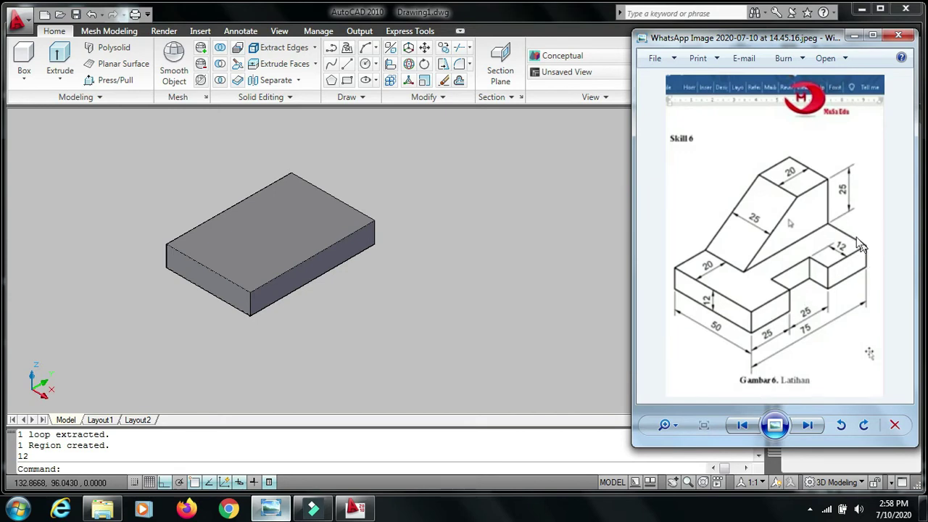
pyautogui.click(855, 38)
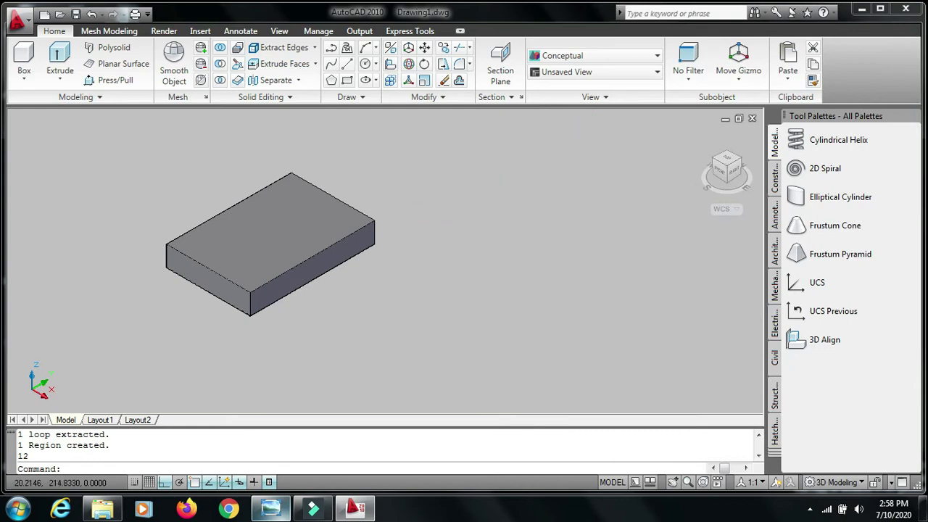
pyautogui.scroll(2, 353, 161)
pyautogui.moveTo(352, 161); pyautogui.dragTo(425, 170, button='middle')
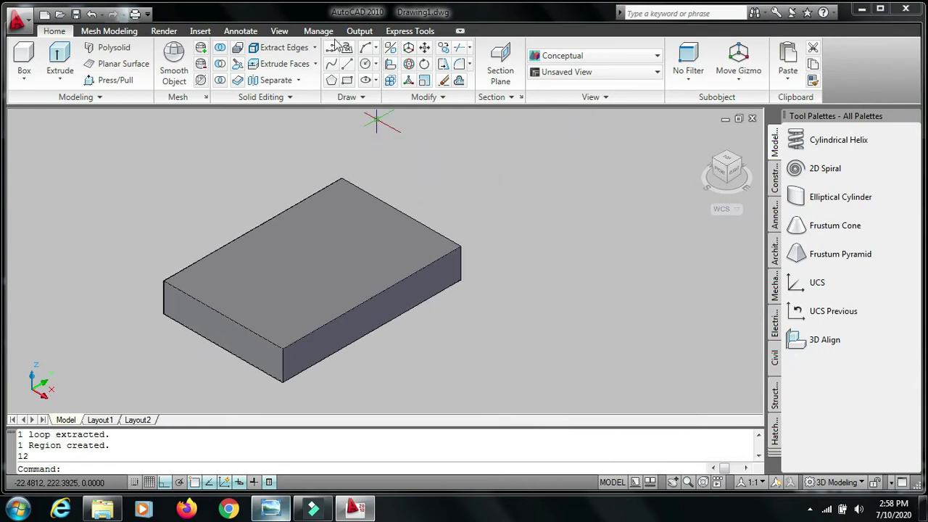
# Copy the short front-left top edge 25 units inward across the top face.
pyautogui.click(315, 48)
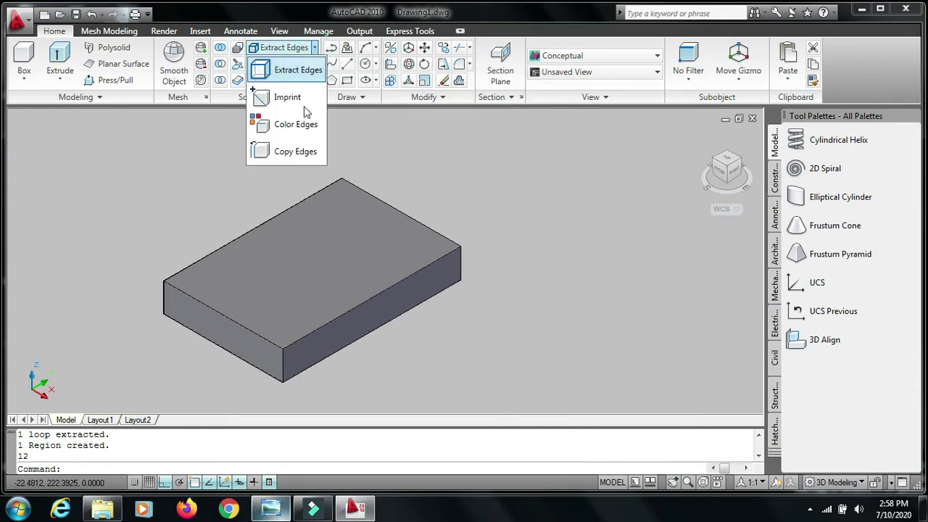
pyautogui.click(302, 151)
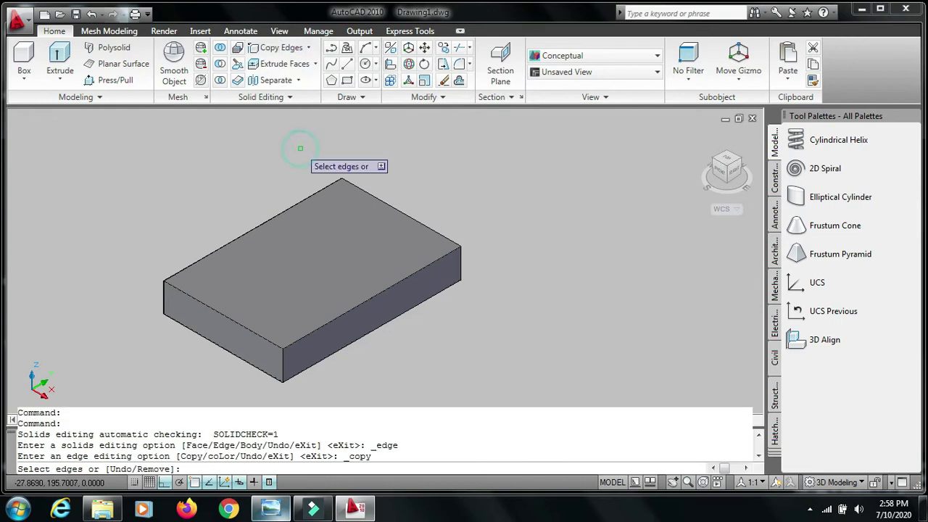
pyautogui.click(231, 318)
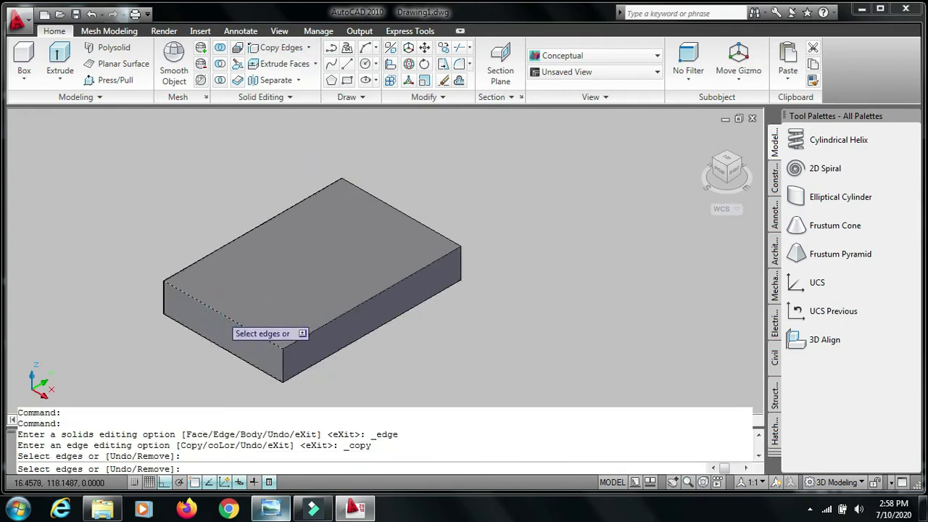
pyautogui.press('Return')
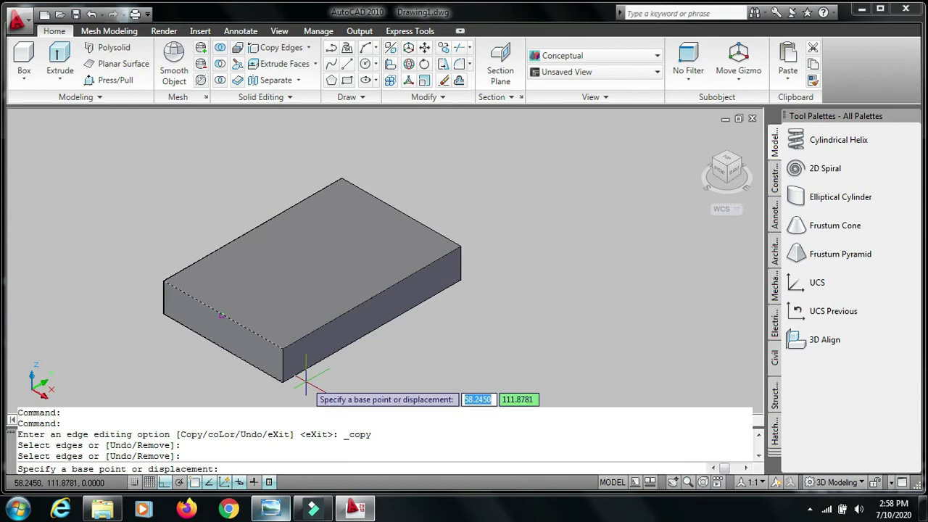
pyautogui.click(306, 377)
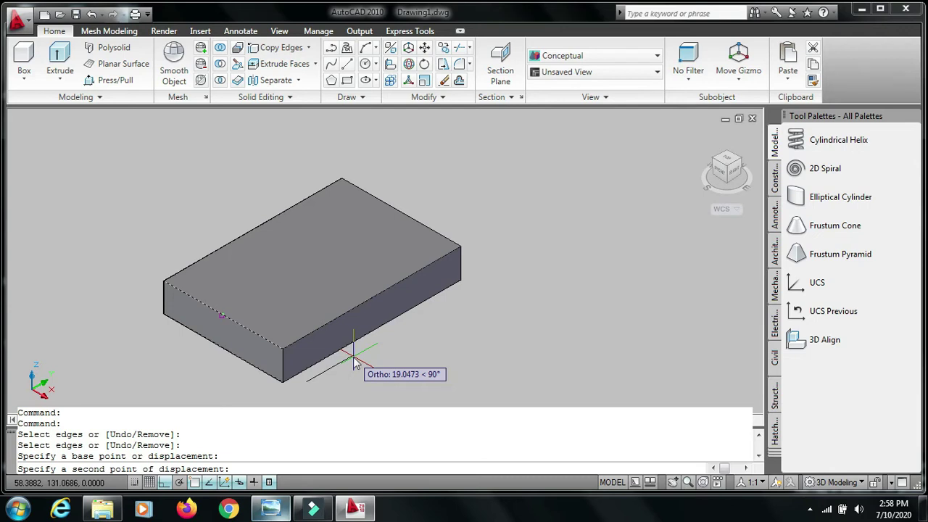
pyautogui.write('25')
pyautogui.press('Return')
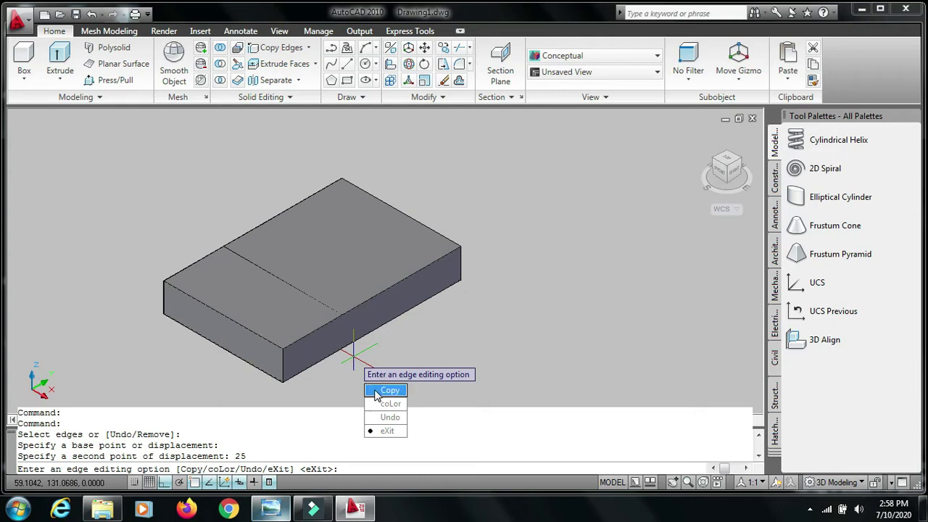
# Copy the opposite short edge 25 units inward and exit solid editing.
pyautogui.click(388, 391)
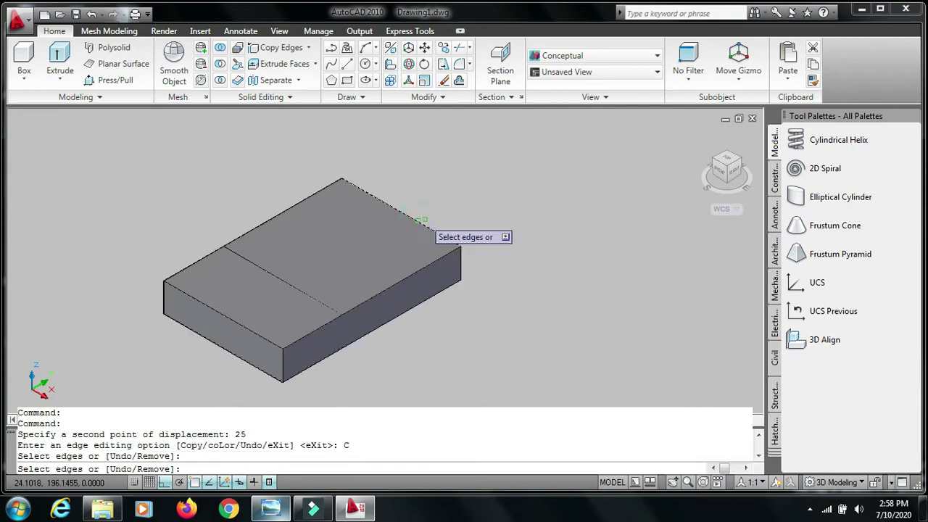
pyautogui.press('Return')
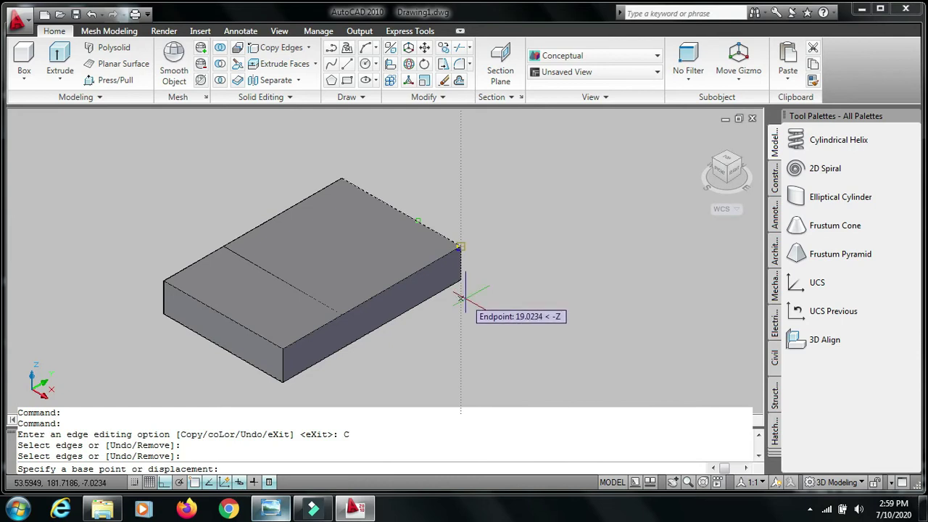
pyautogui.click(461, 299)
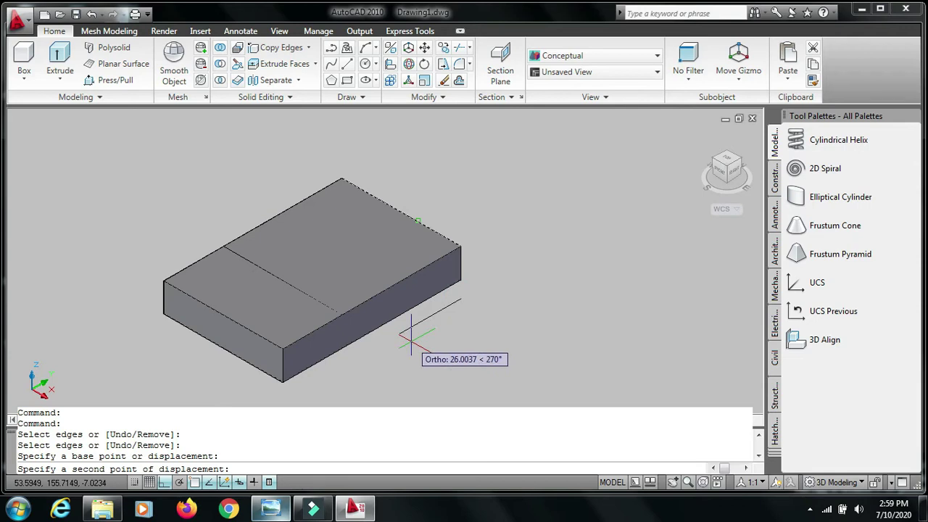
pyautogui.write('25')
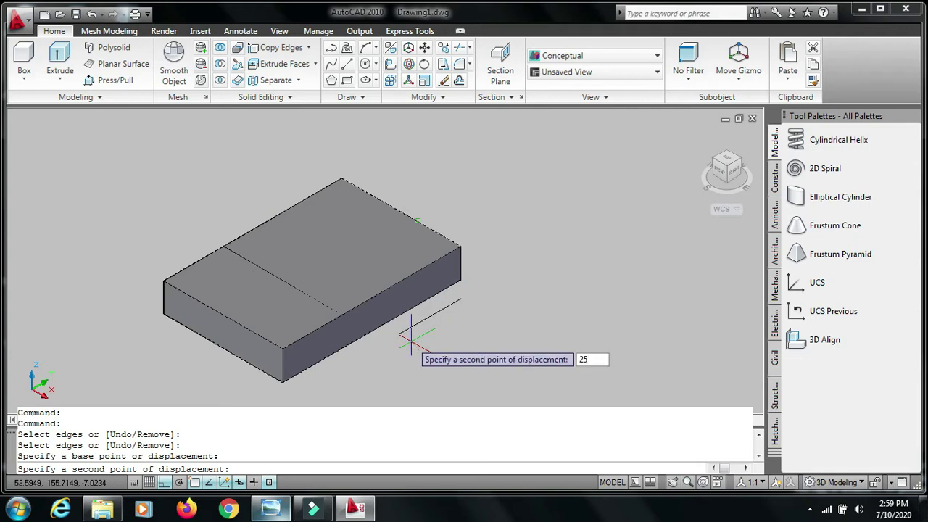
pyautogui.press('Return')
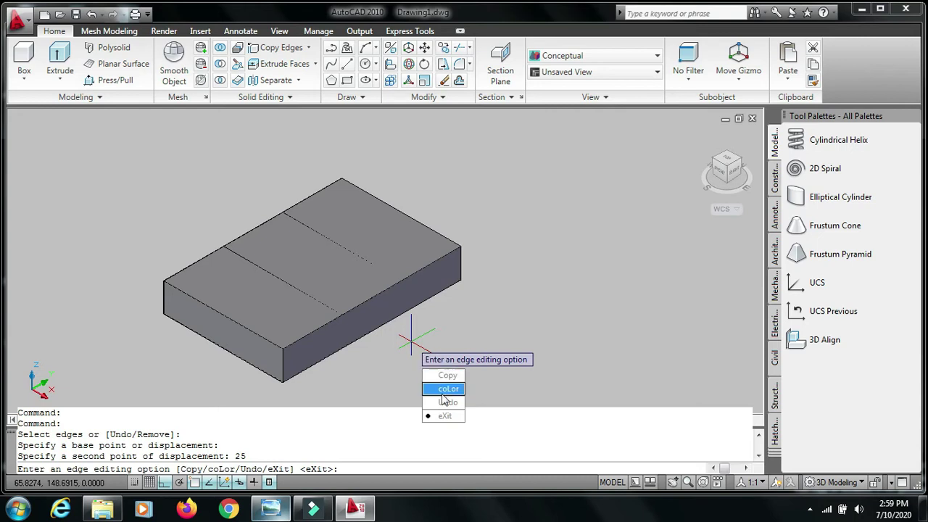
pyautogui.click(435, 416)
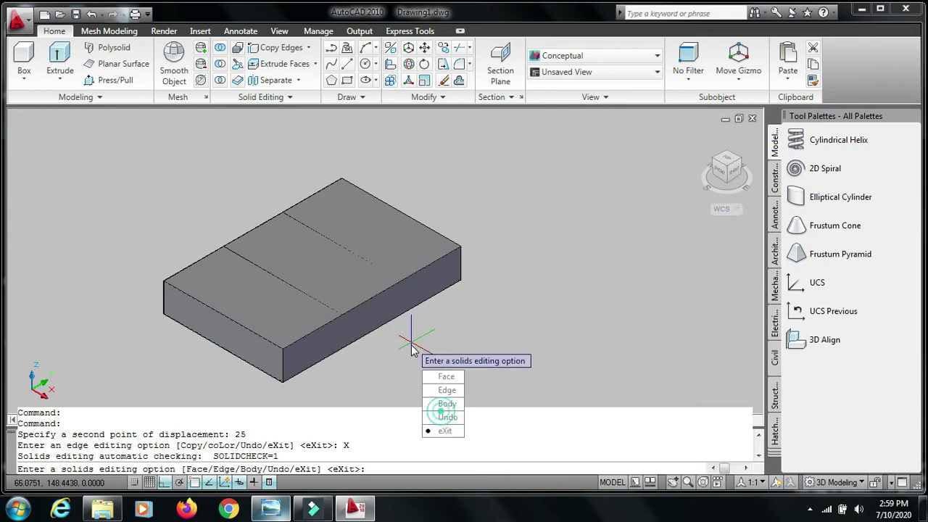
pyautogui.click(444, 430)
pyautogui.click(370, 193)
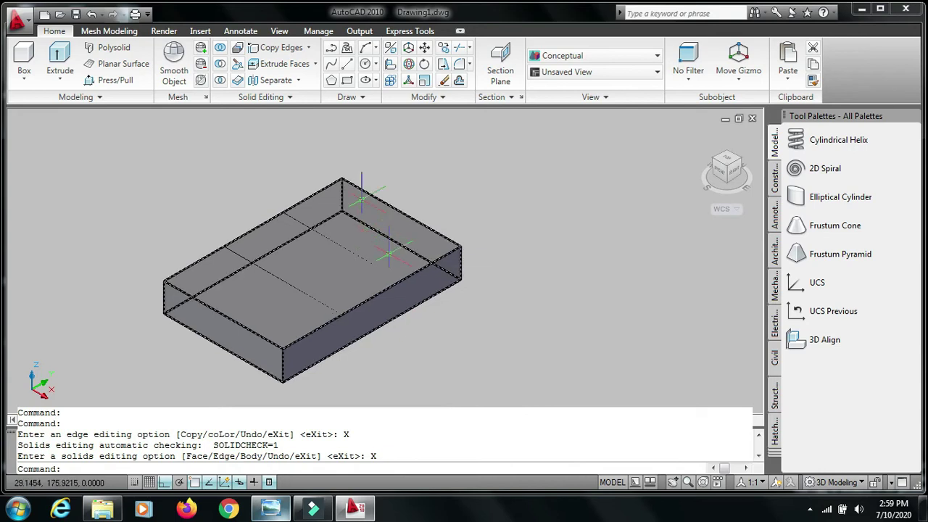
# Copy the long front-right top edge 12 units across the top face.
pyautogui.press('Escape')
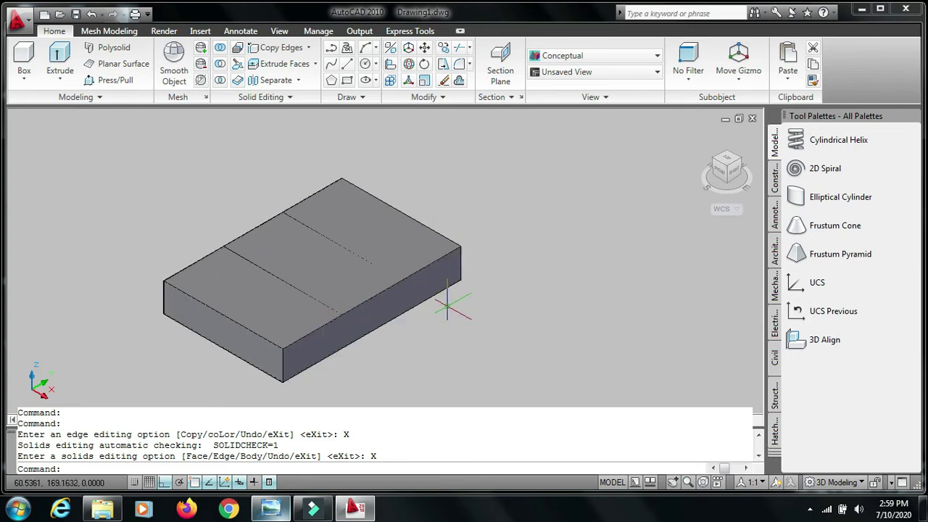
pyautogui.click(293, 48)
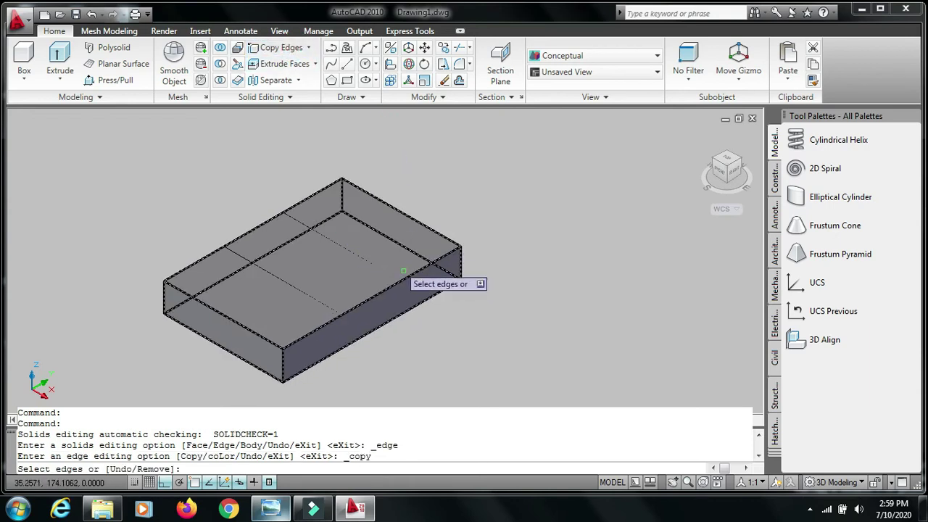
pyautogui.click(406, 279)
pyautogui.click(403, 280)
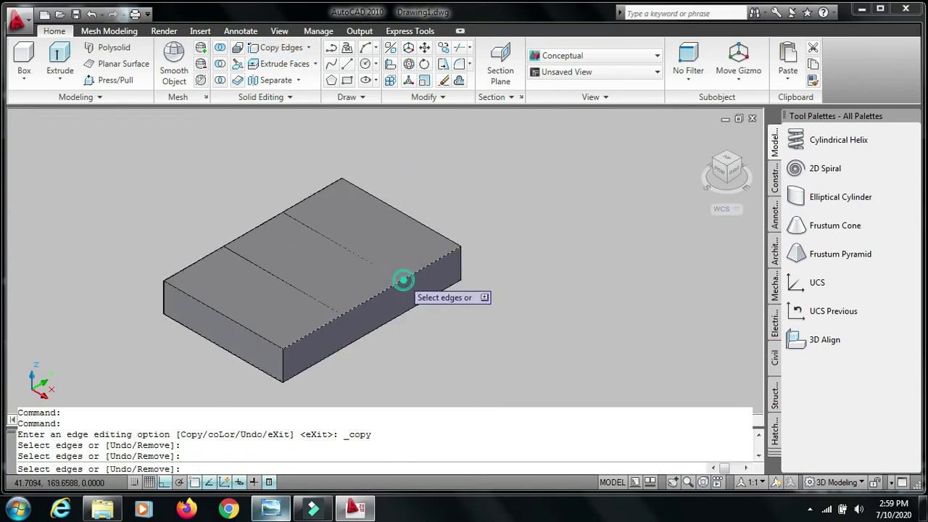
pyautogui.press('Return')
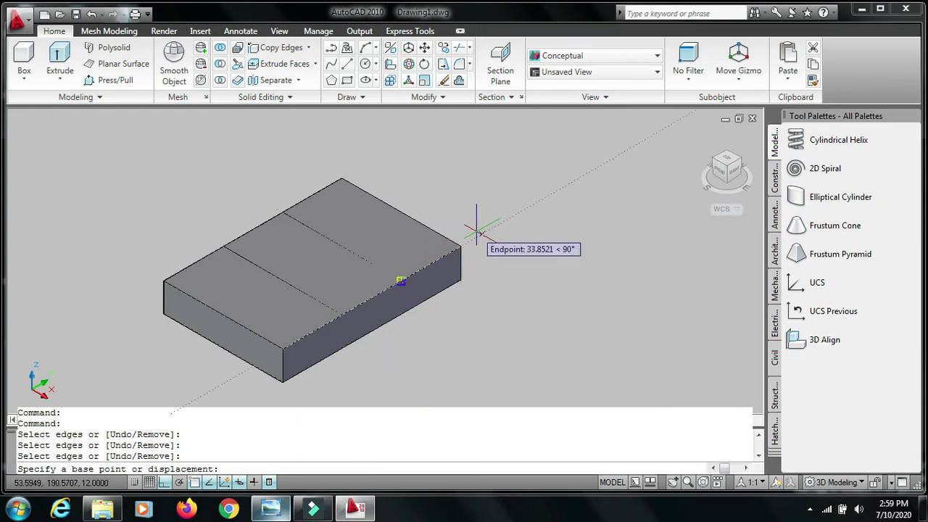
pyautogui.click(473, 219)
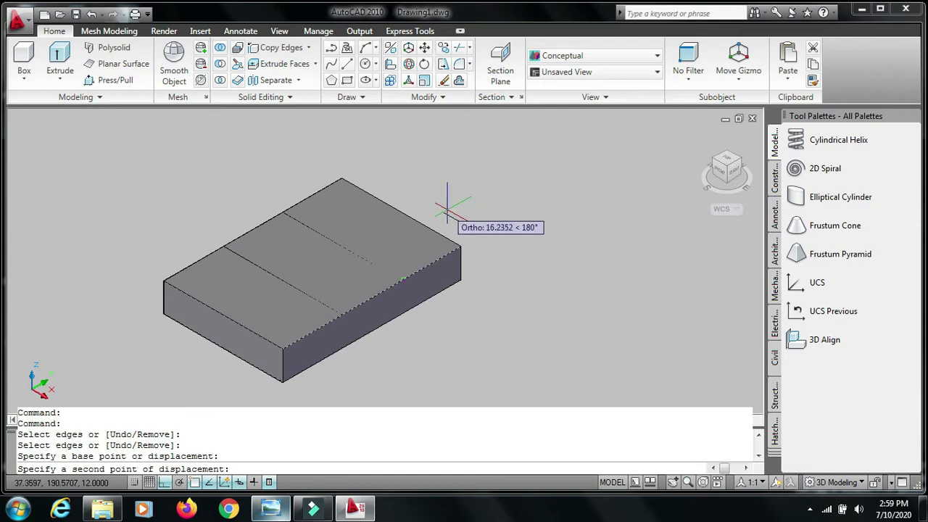
pyautogui.write('12')
pyautogui.press('Return')
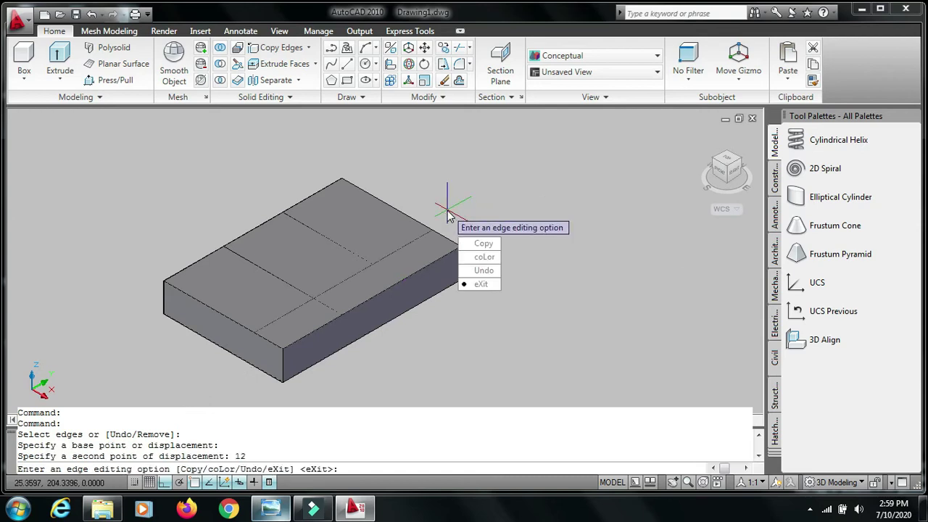
pyautogui.click(475, 285)
pyautogui.click(468, 299)
# Zoom in and pan toward the block's right end to frame the top face.
pyautogui.scroll(1, 366, 227)
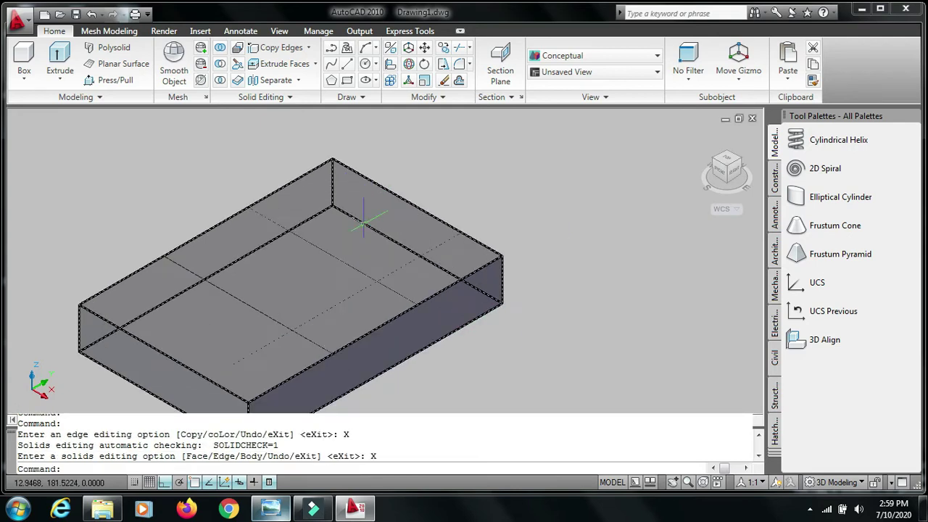
pyautogui.scroll(2, 367, 226)
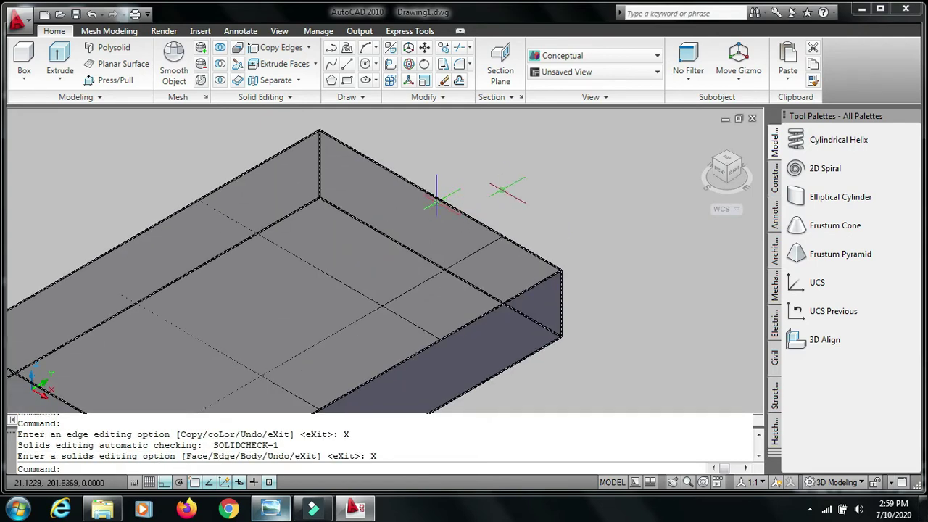
pyautogui.moveTo(465, 206); pyautogui.dragTo(573, 108, button='middle')
pyautogui.click(436, 127)
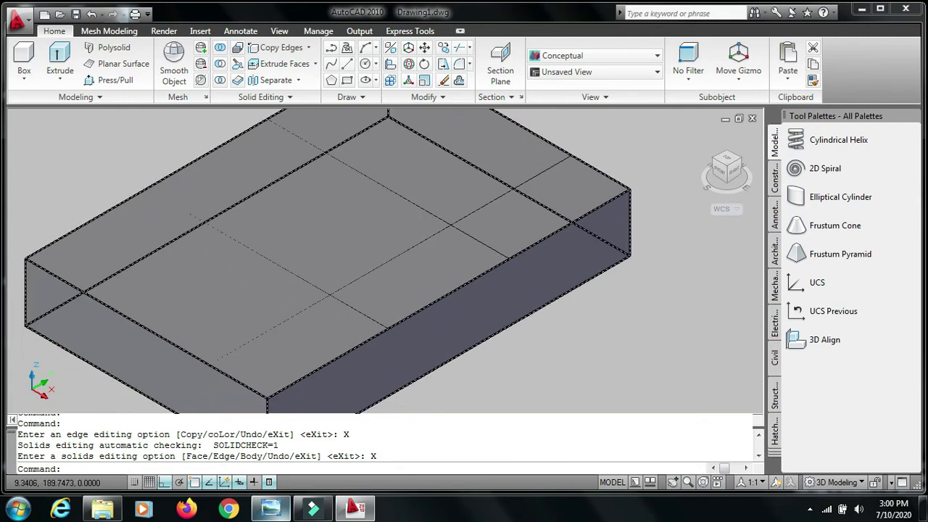
pyautogui.press('Escape')
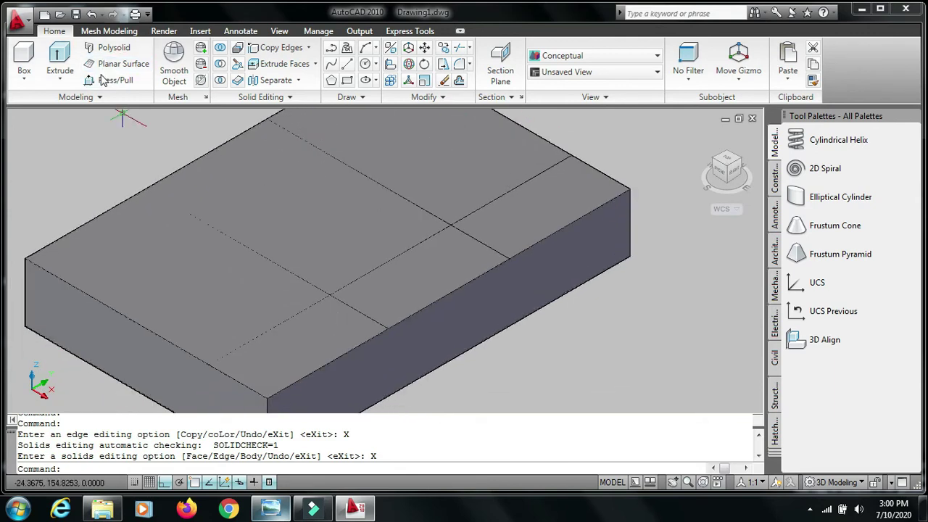
# Press/pull the front corner area down through the slab to cut the notch.
pyautogui.click(109, 81)
pyautogui.click(108, 81)
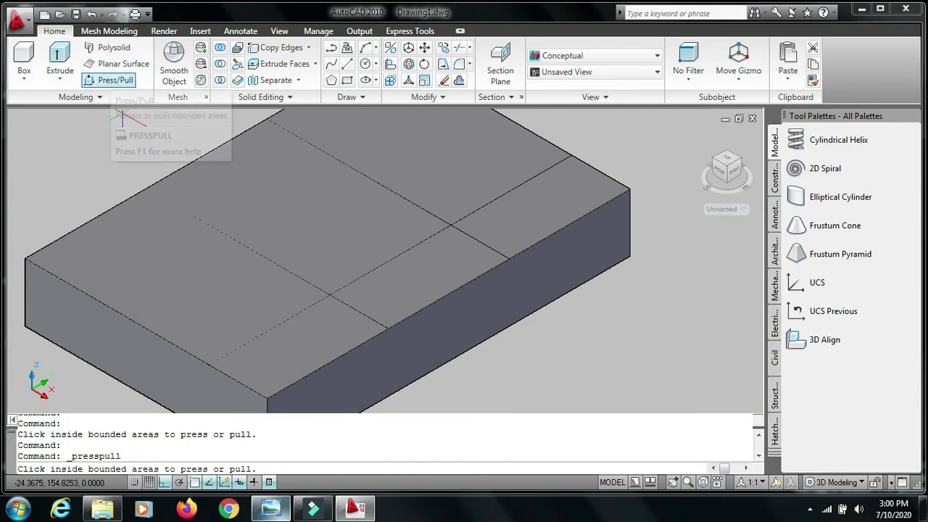
pyautogui.click(431, 281)
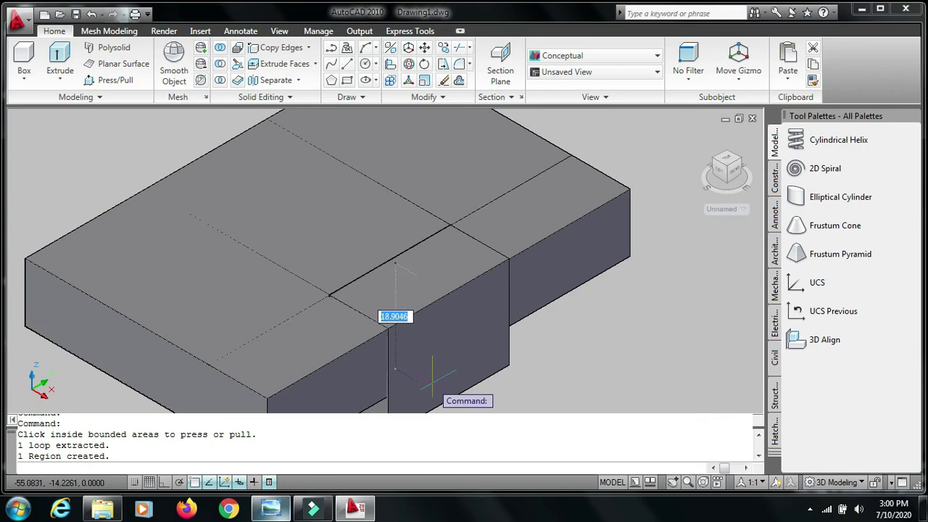
pyautogui.click(431, 383)
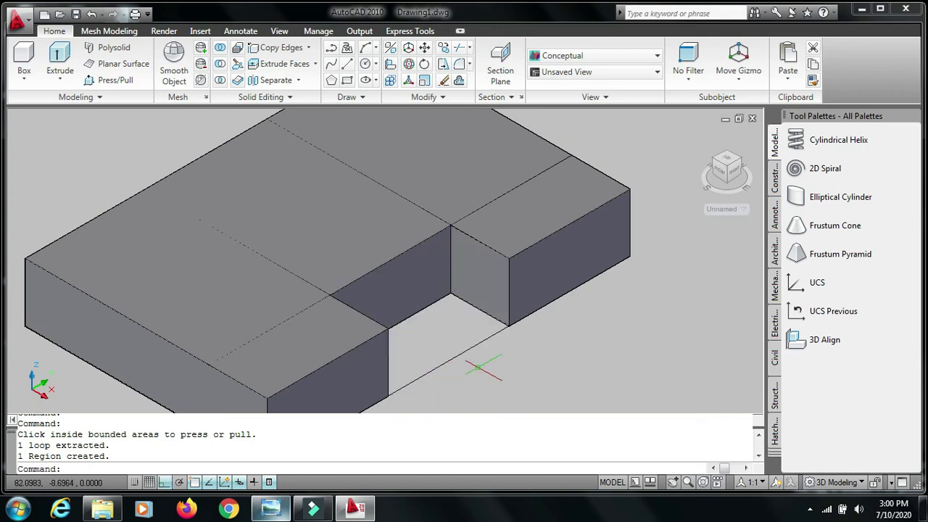
pyautogui.moveTo(485, 308); pyautogui.dragTo(484, 296, button='middle')
pyautogui.scroll(1, 485, 296)
pyautogui.scroll(1, 475, 305)
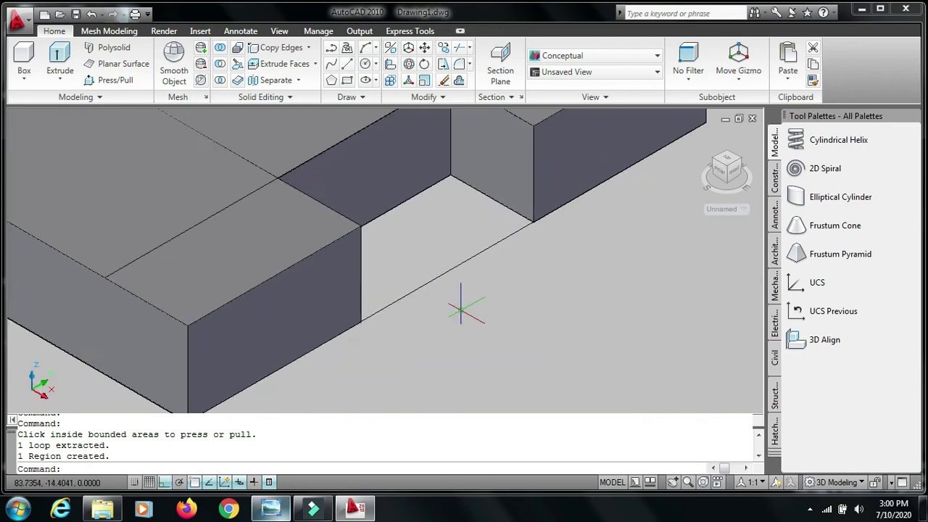
pyautogui.scroll(1, 464, 308)
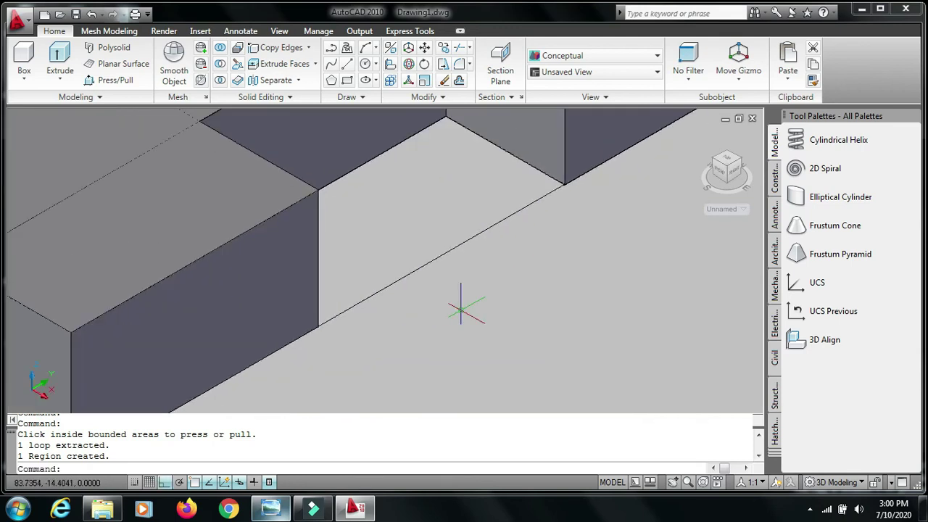
# Erase the stray edge line in the notch, then undo that erasure.
pyautogui.click(432, 261)
pyautogui.press('Delete')
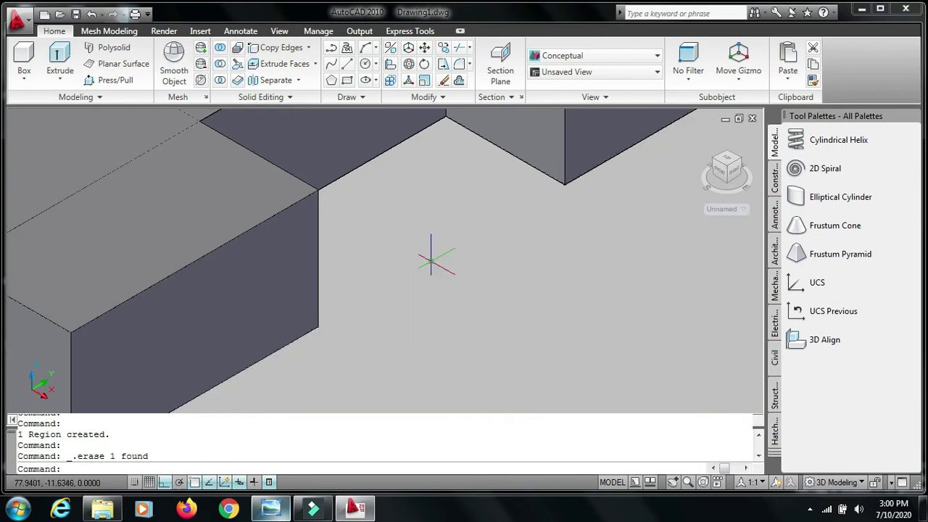
pyautogui.scroll(-4, 432, 261)
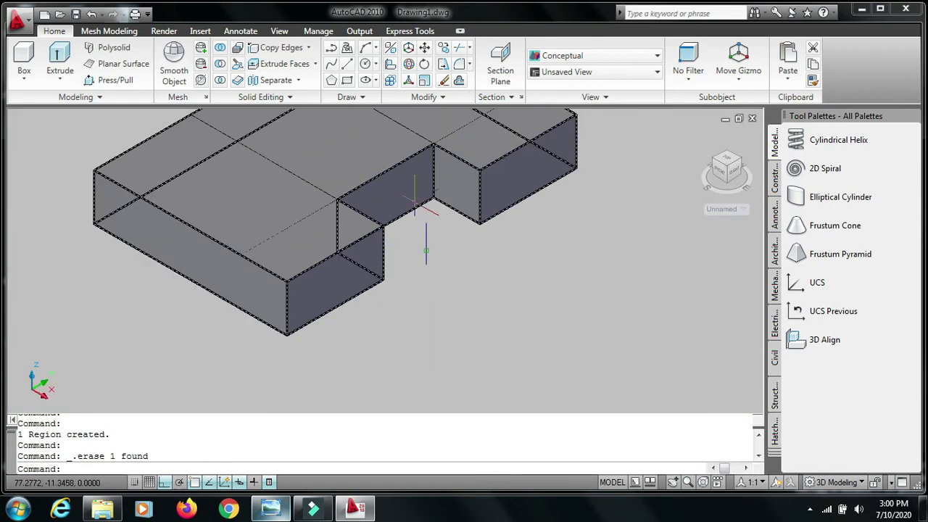
pyautogui.moveTo(425, 272); pyautogui.dragTo(533, 393, button='middle')
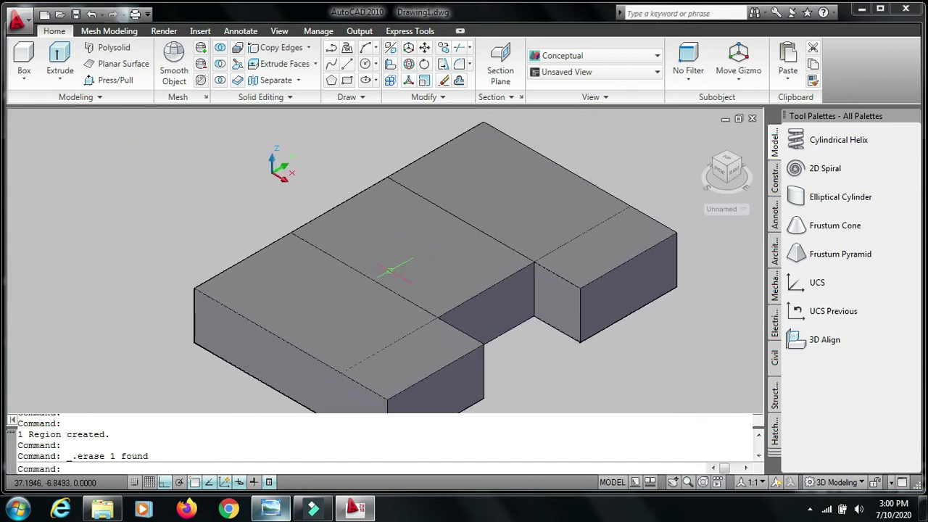
pyautogui.scroll(3, 337, 167)
pyautogui.scroll(3, 337, 163)
pyautogui.moveTo(341, 145)
pyautogui.mouseDown(button='middle')
pyautogui.moveTo(331, 114)
pyautogui.moveTo(244, 193)
pyautogui.moveTo(222, 138)
pyautogui.moveTo(244, 114)
pyautogui.mouseUp(button='middle')
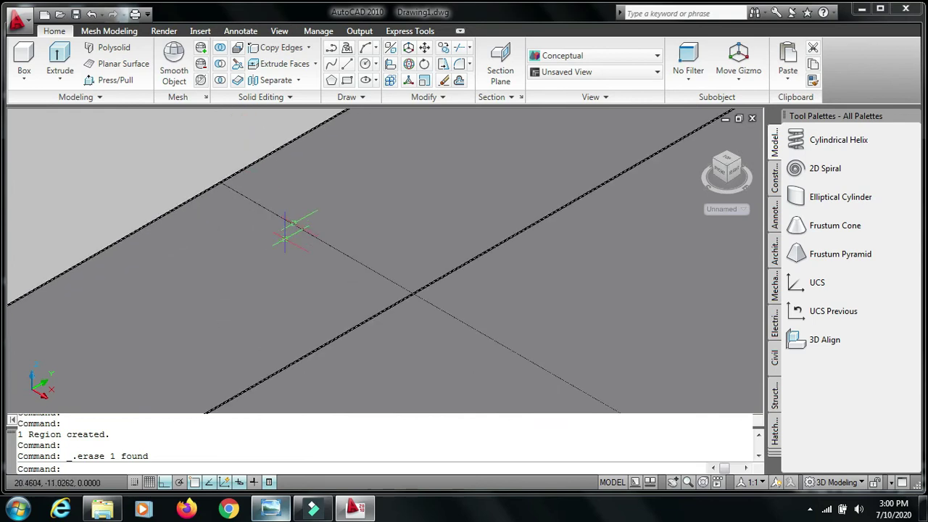
pyautogui.hotkey('ctrl', 'z')
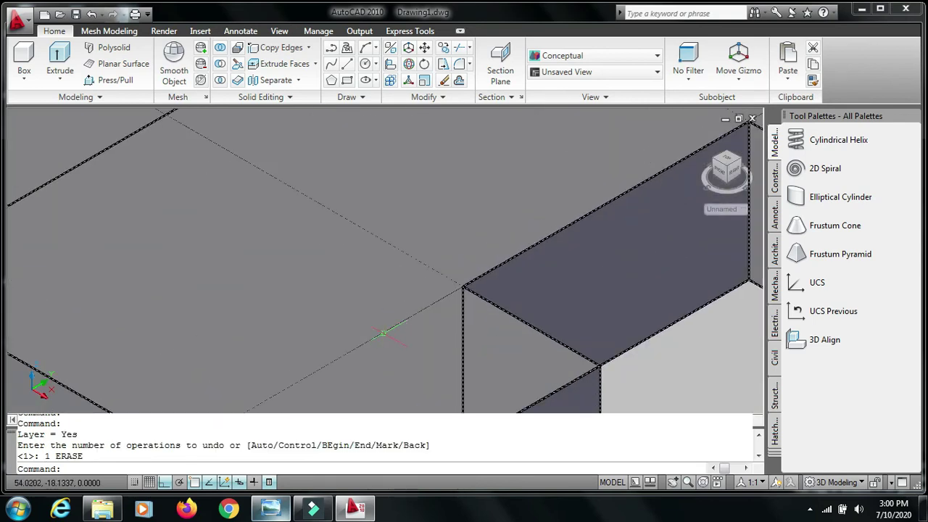
# Erase the edge line across the block's top after undoing a mistaken erasure.
pyautogui.click(383, 334)
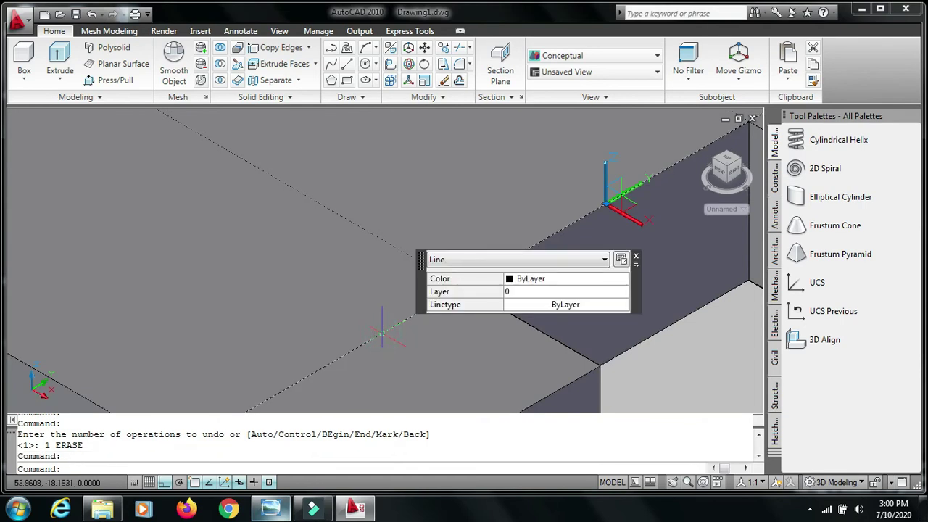
pyautogui.press('Delete')
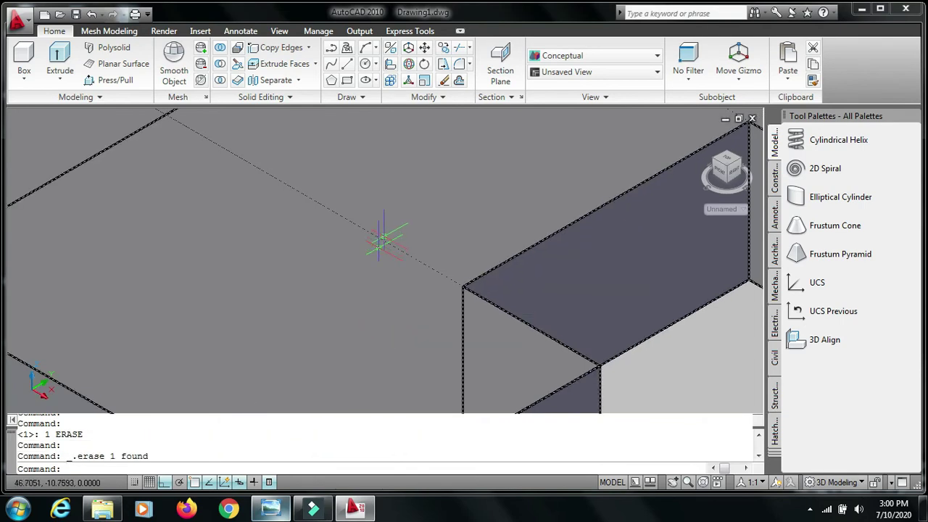
pyautogui.hotkey('ctrl', 'z')
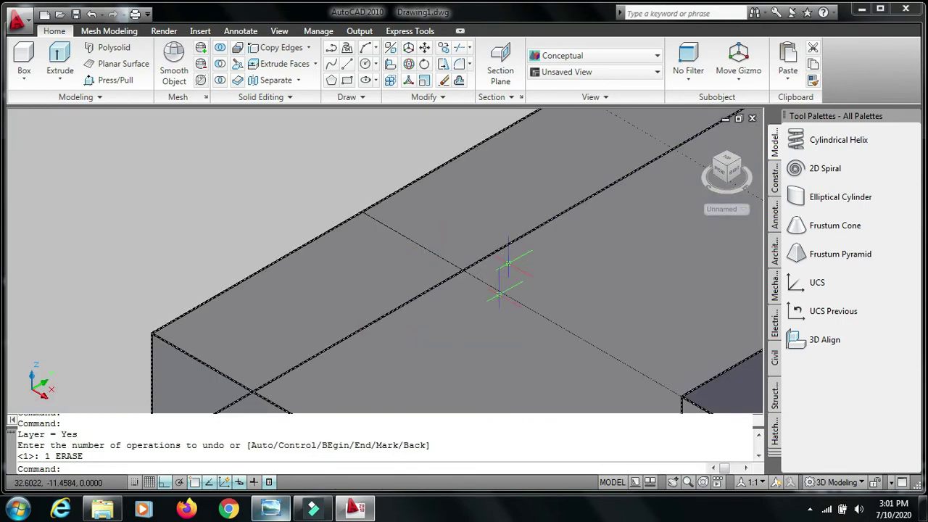
pyautogui.click(497, 290)
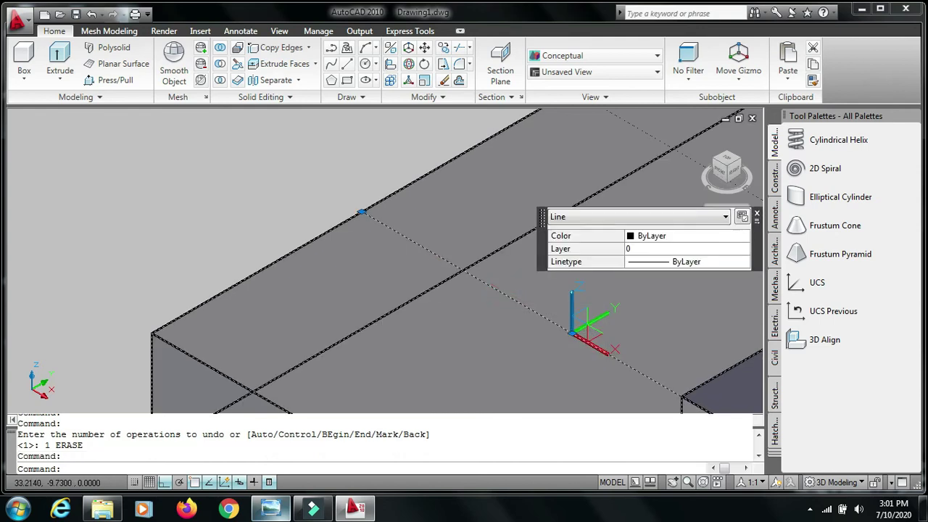
pyautogui.press('Delete')
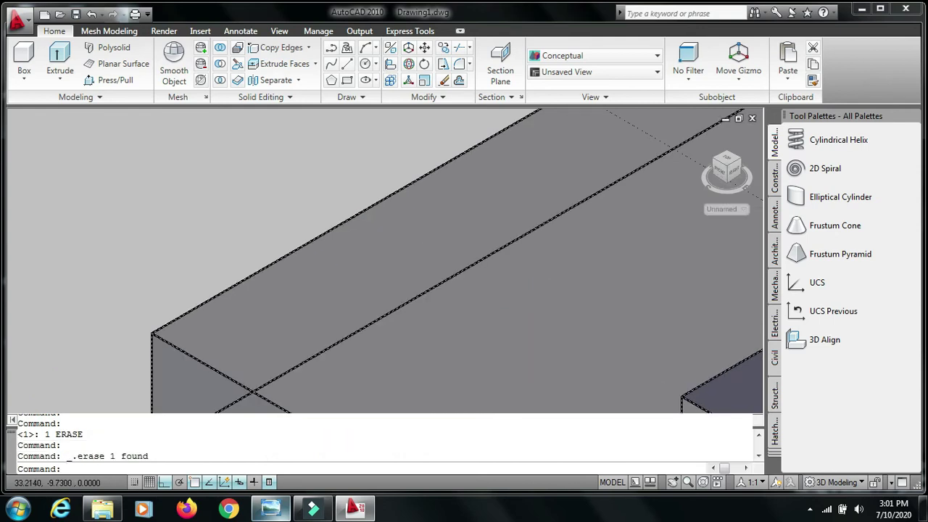
pyautogui.scroll(-3, 656, 284)
pyautogui.moveTo(657, 284); pyautogui.dragTo(600, 318, button='middle')
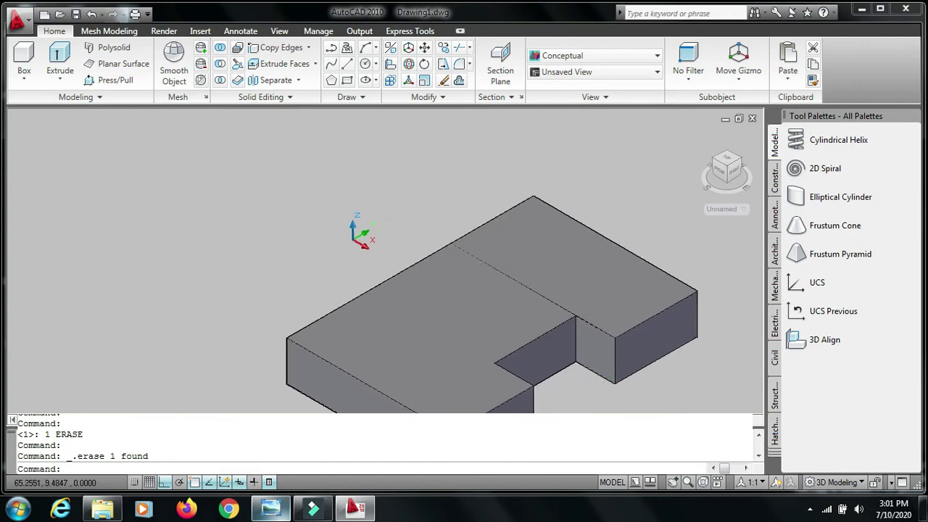
pyautogui.scroll(3, 601, 318)
pyautogui.scroll(2, 600, 318)
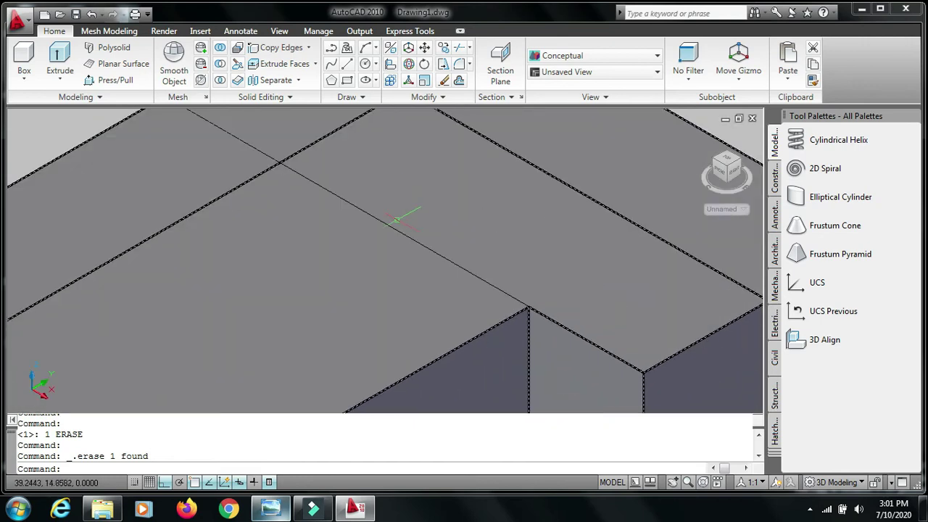
# Erase the remaining dividing line and recentre the whole L-shaped solid.
pyautogui.click(330, 263)
pyautogui.press('Escape')
pyautogui.press('Escape')
pyautogui.scroll(-1, 330, 262)
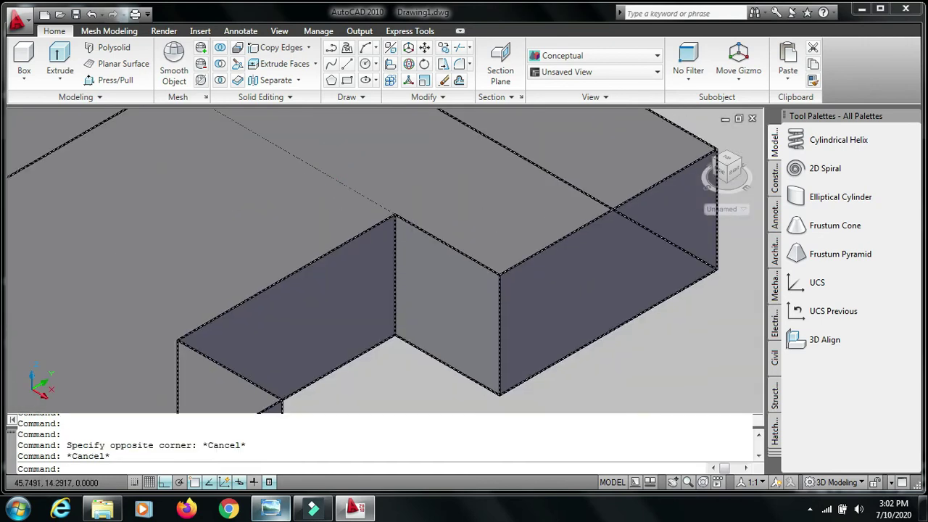
pyautogui.click(273, 143)
pyautogui.press('Delete')
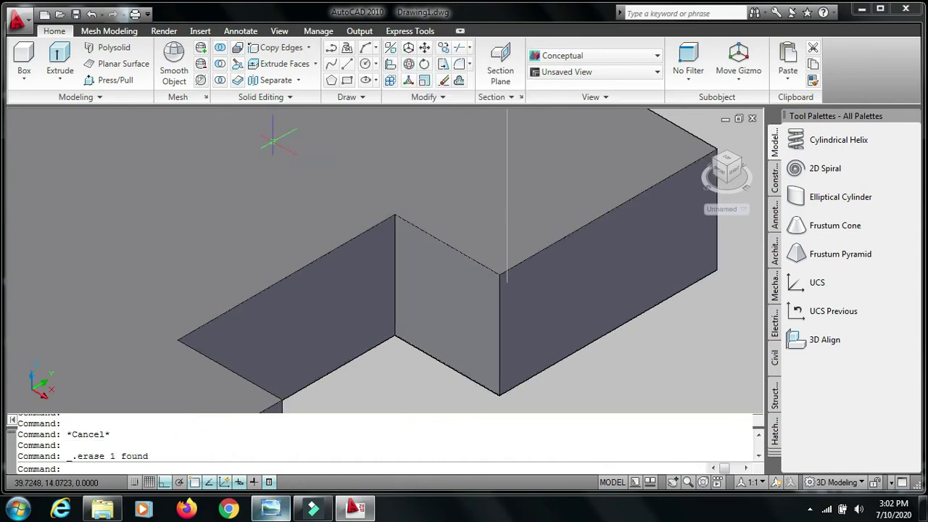
pyautogui.scroll(-5, 272, 143)
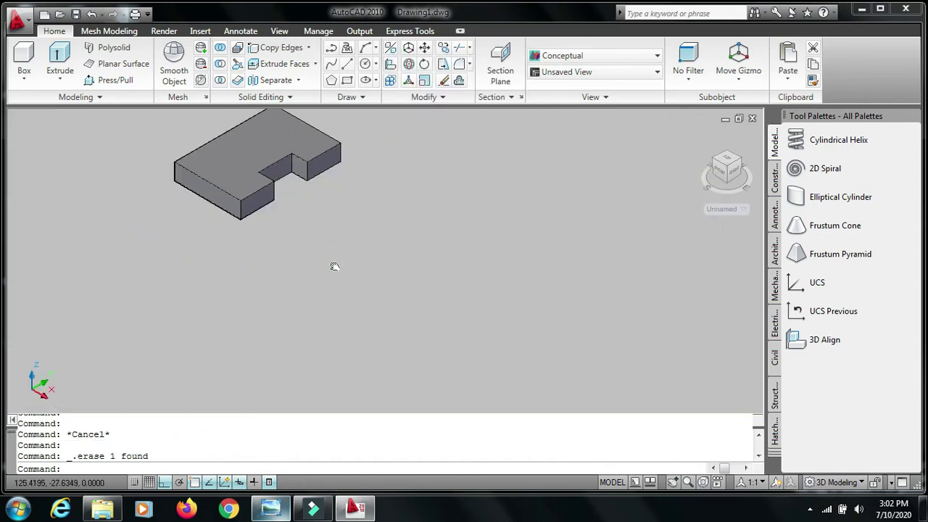
pyautogui.moveTo(335, 267); pyautogui.dragTo(407, 406, button='middle')
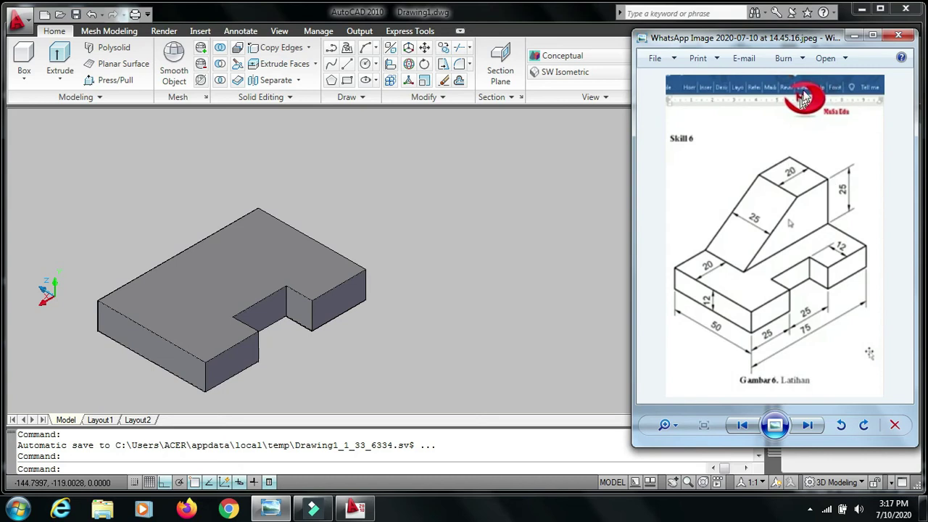
# Minimize the Skill 6 reference viewer after checking it against the notched slab.
pyautogui.click(853, 35)
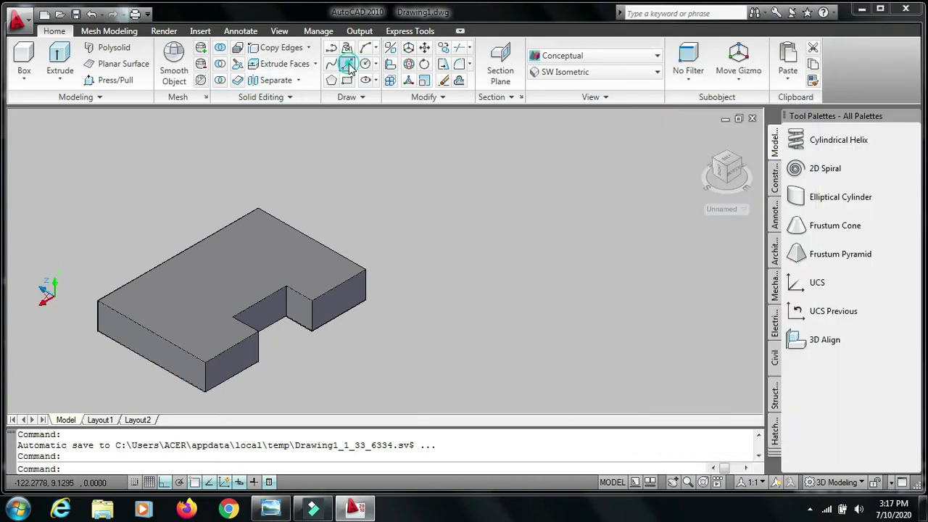
# Draw a closed rib outline beside the block with lines of 55, 25 and 20, then close it.
pyautogui.click(331, 48)
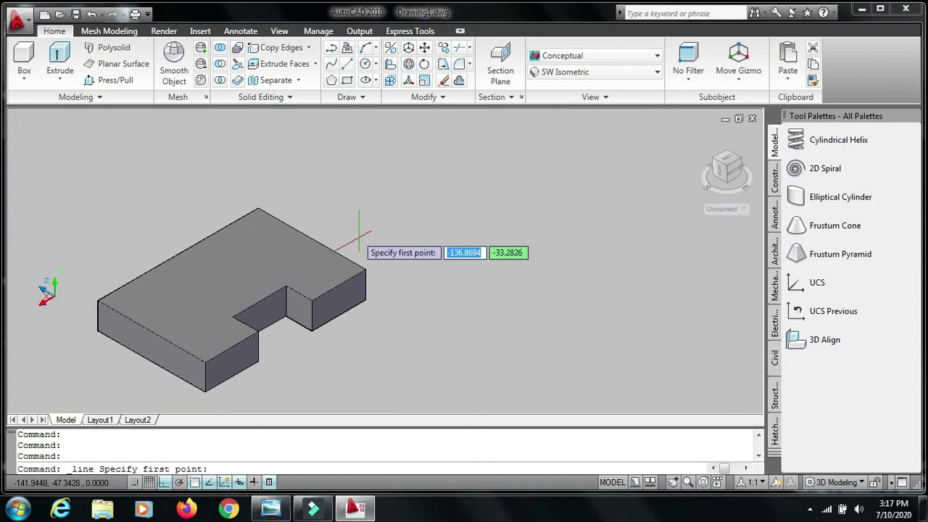
pyautogui.click(419, 239)
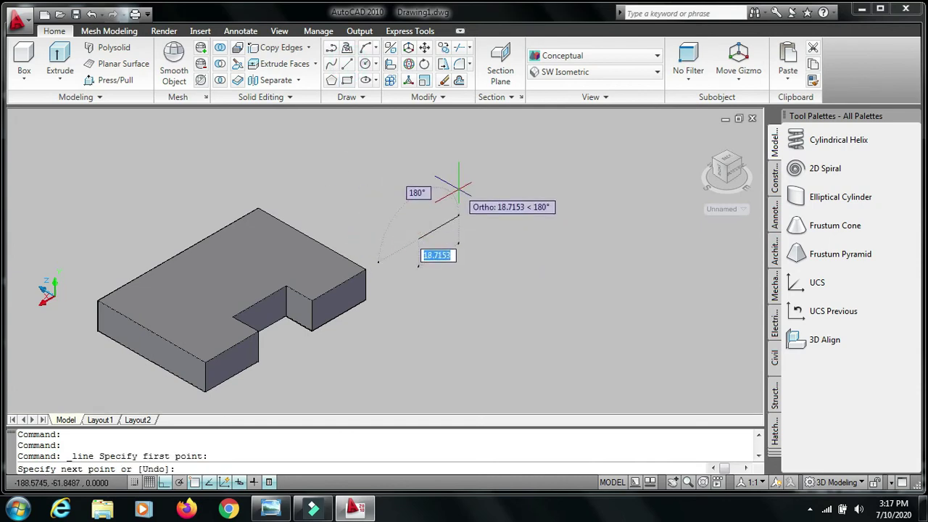
pyautogui.write('55')
pyautogui.press('Return')
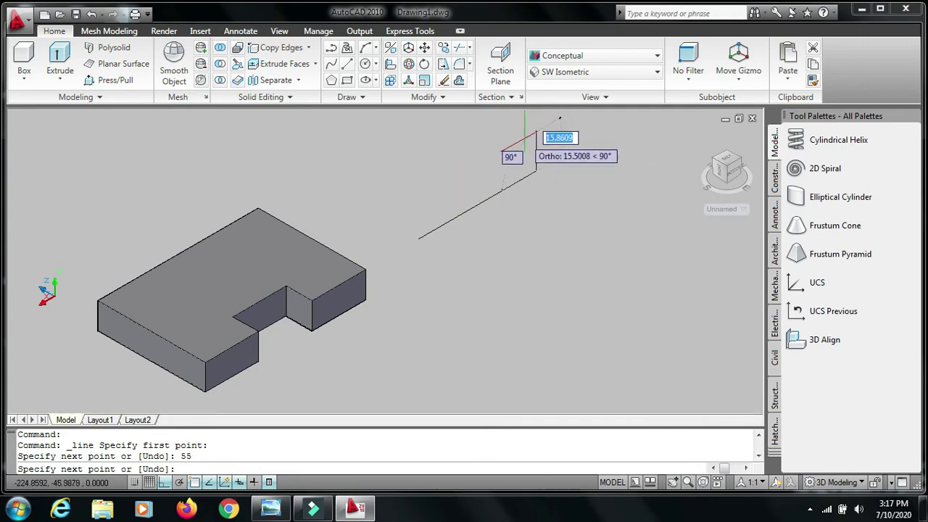
pyautogui.write('25')
pyautogui.press('Return')
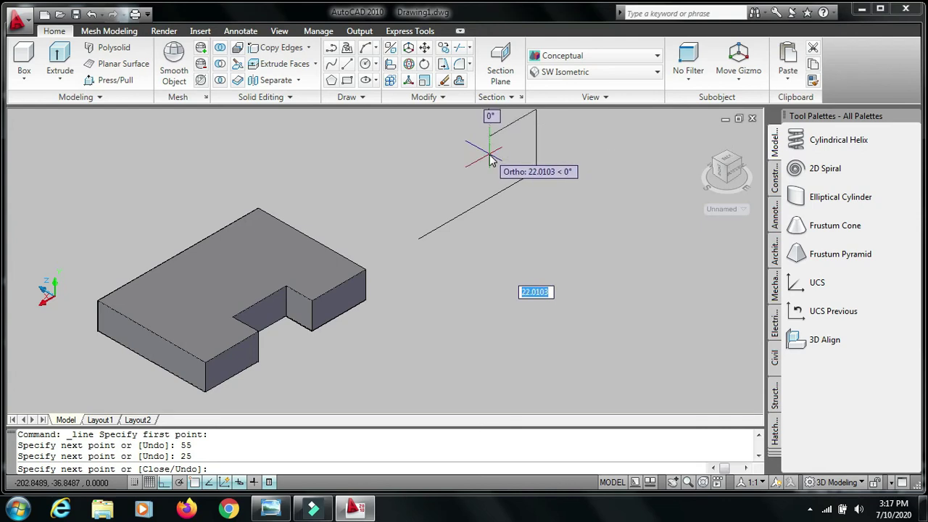
pyautogui.write('20')
pyautogui.press('Return')
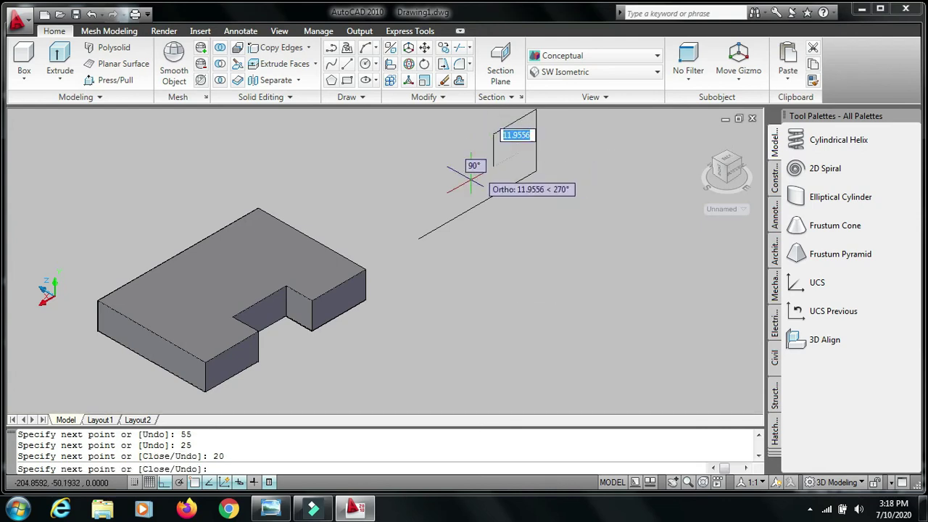
pyautogui.write('c')
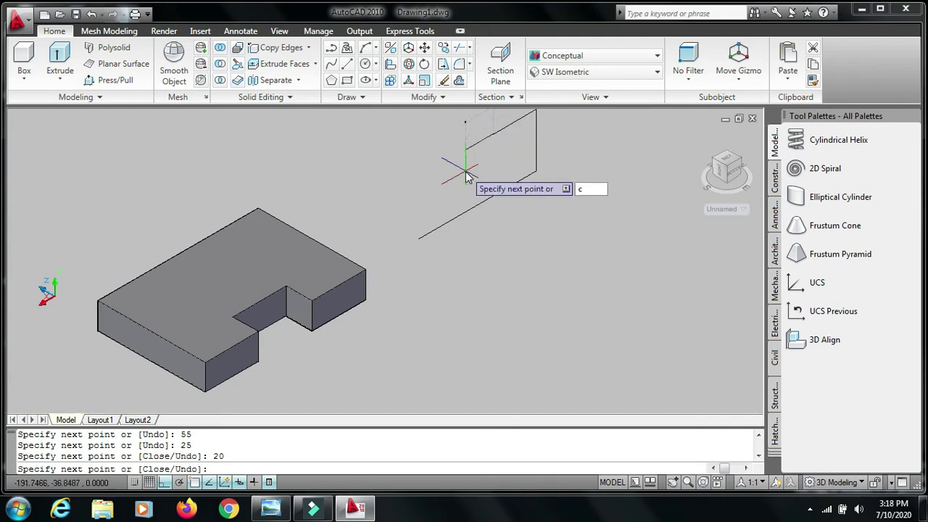
pyautogui.press('Return')
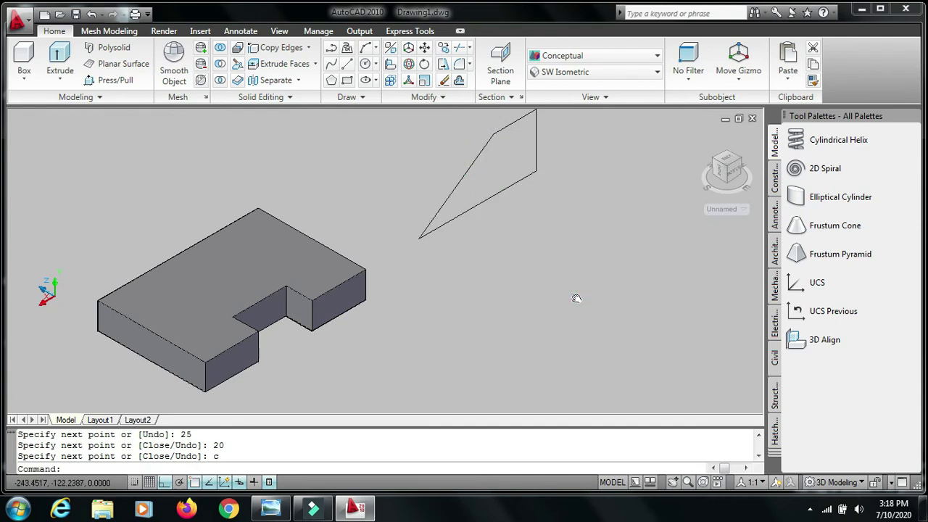
pyautogui.moveTo(573, 294); pyautogui.dragTo(568, 338, button='middle')
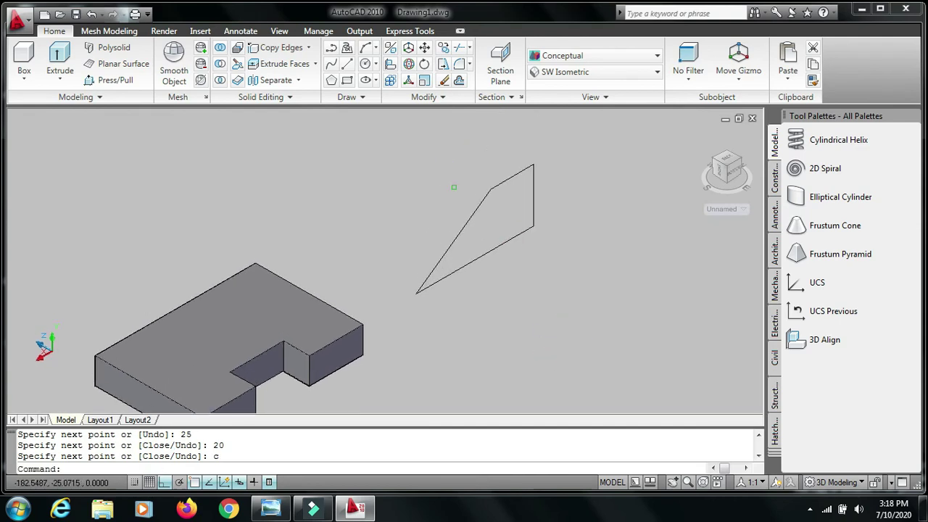
# Extrude the rib outline 25 units into a sloped solid and compare against the reference drawing.
pyautogui.click(123, 87)
pyautogui.scroll(-2, 248, 108)
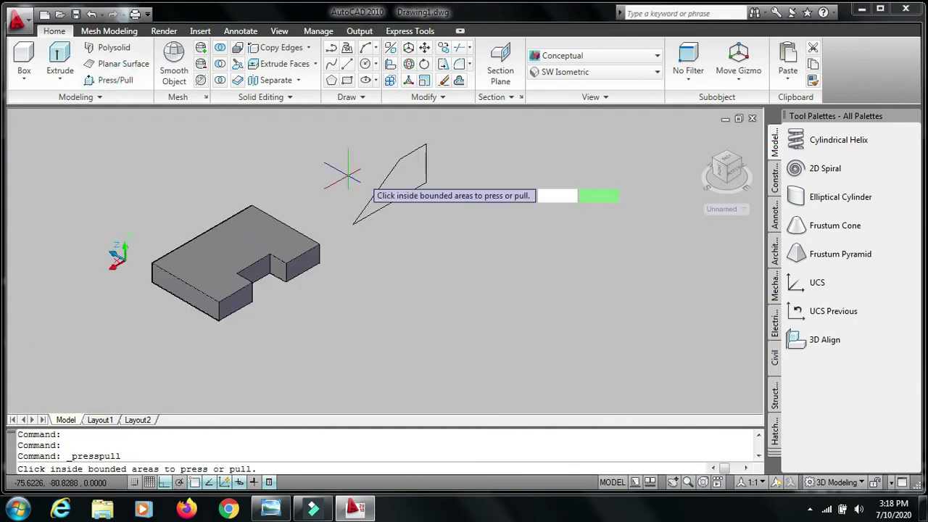
pyautogui.click(398, 175)
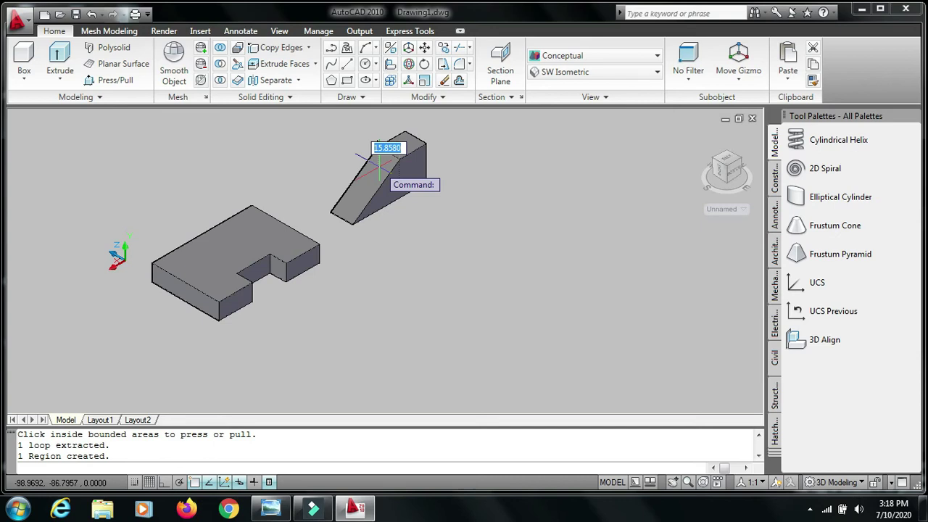
pyautogui.write('25')
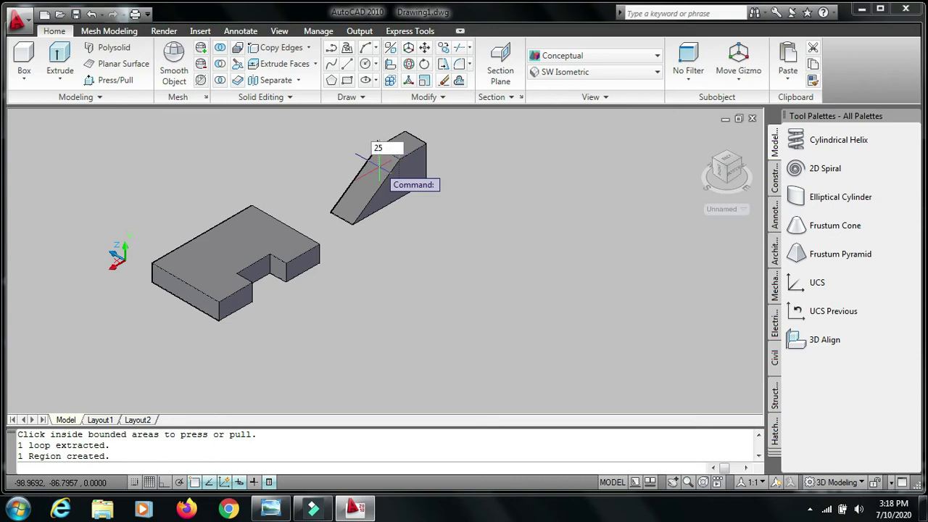
pyautogui.press('Return')
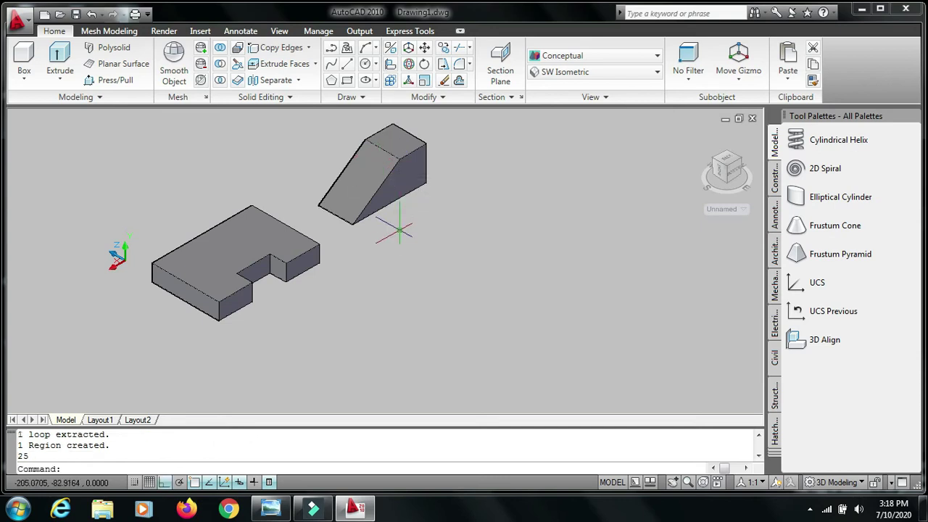
pyautogui.scroll(2, 399, 231)
pyautogui.moveTo(399, 230); pyautogui.dragTo(410, 289, button='middle')
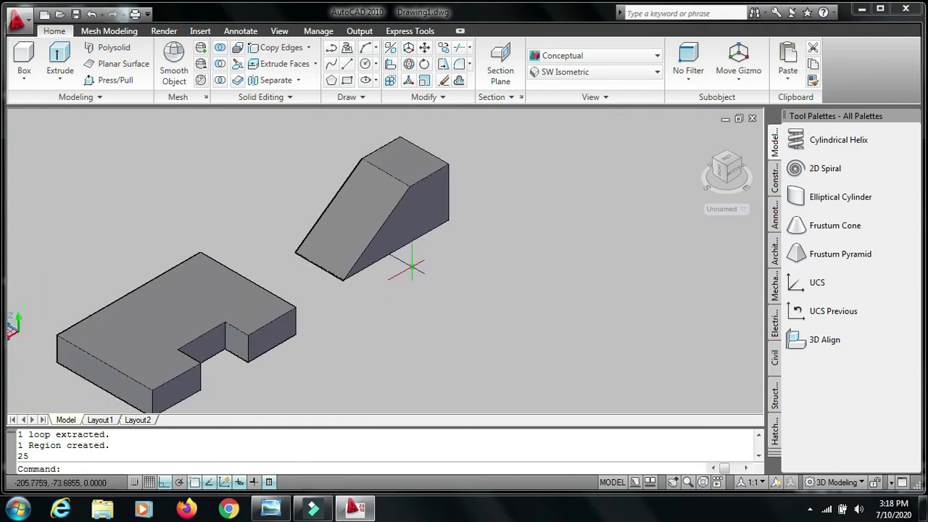
pyautogui.click(270, 508)
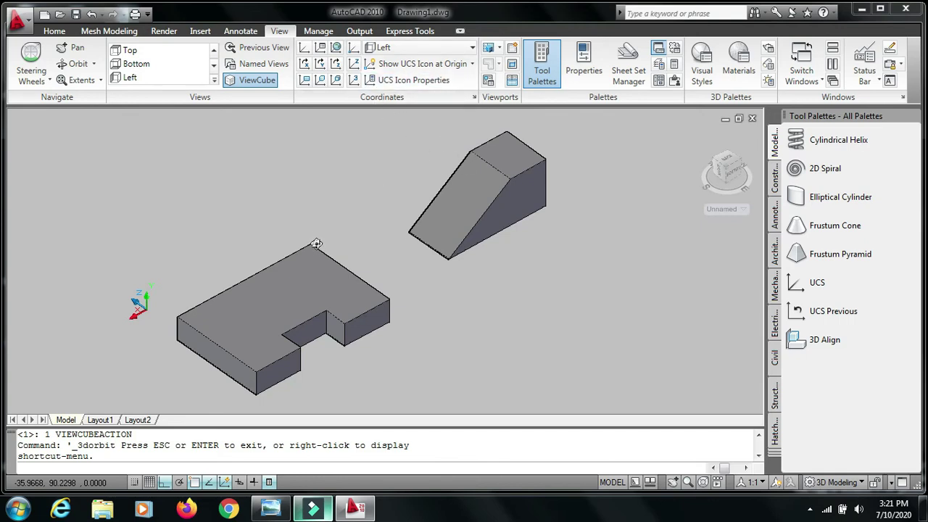
# Orbit the view to a flat side elevation showing the rib and block edge-on.
pyautogui.click(78, 63)
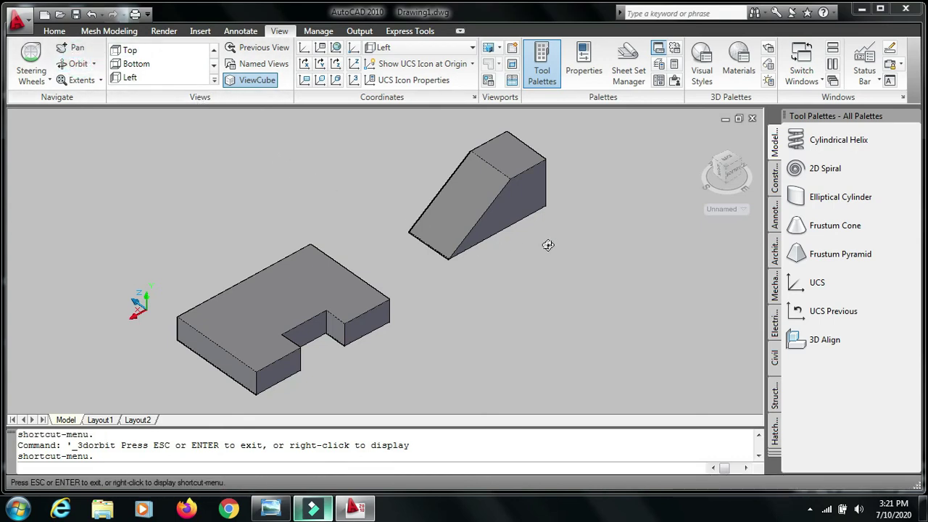
pyautogui.moveTo(549, 243); pyautogui.dragTo(370, 192)
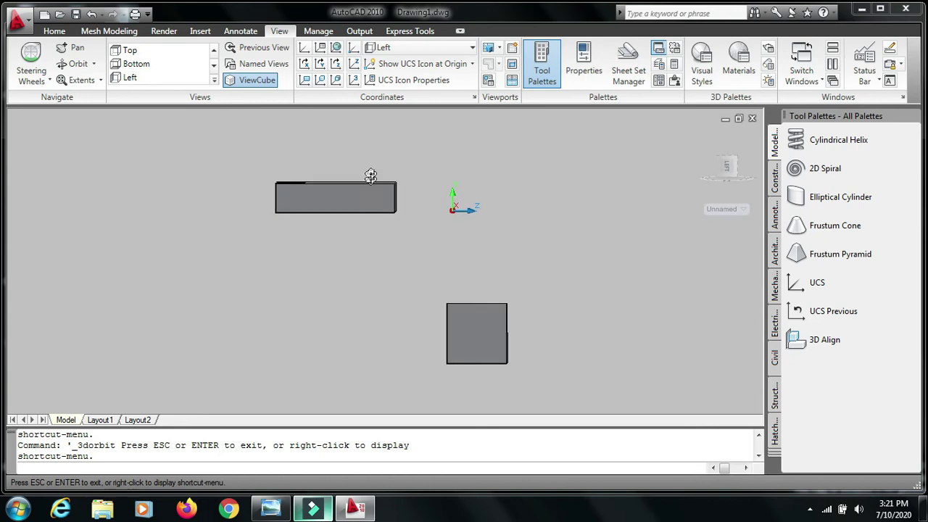
pyautogui.click(54, 31)
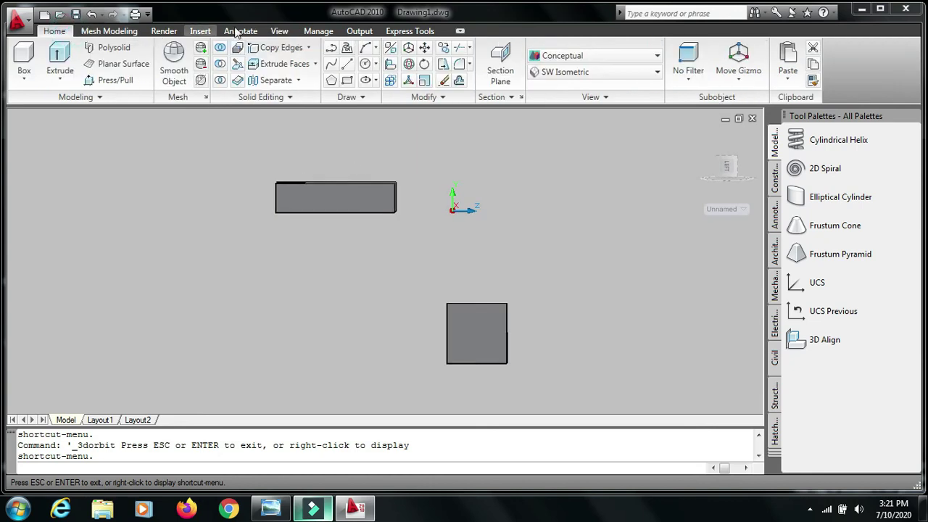
# Move the rib solid by its corner onto the top corner of the stepped block.
pyautogui.press('Escape')
pyautogui.click(425, 48)
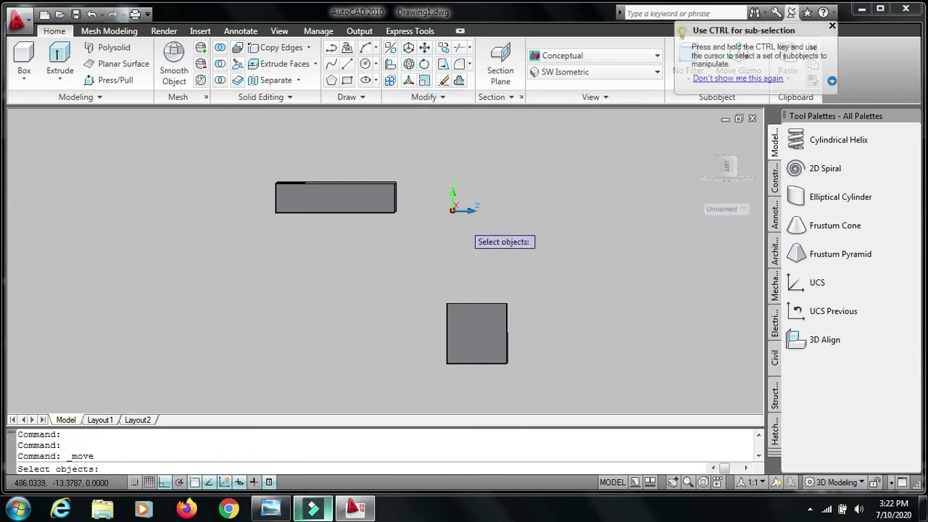
pyautogui.click(479, 322)
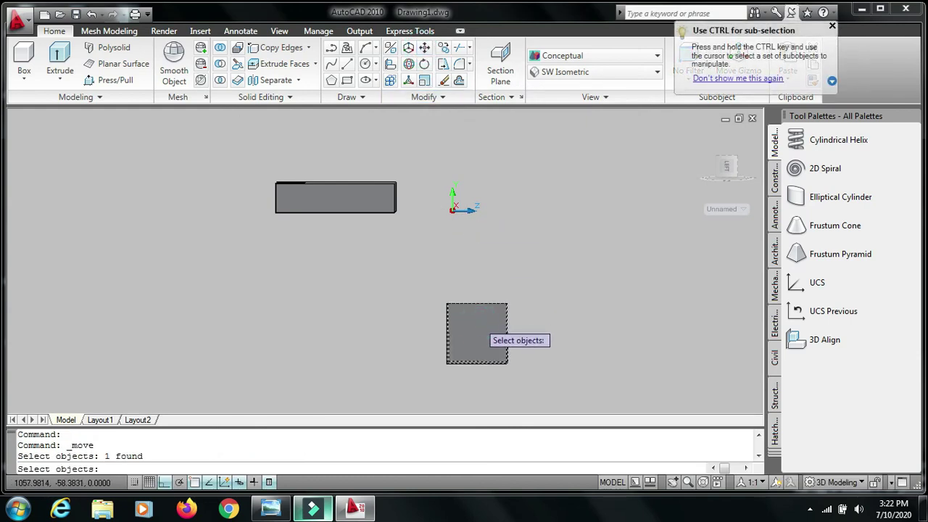
pyautogui.press('Return')
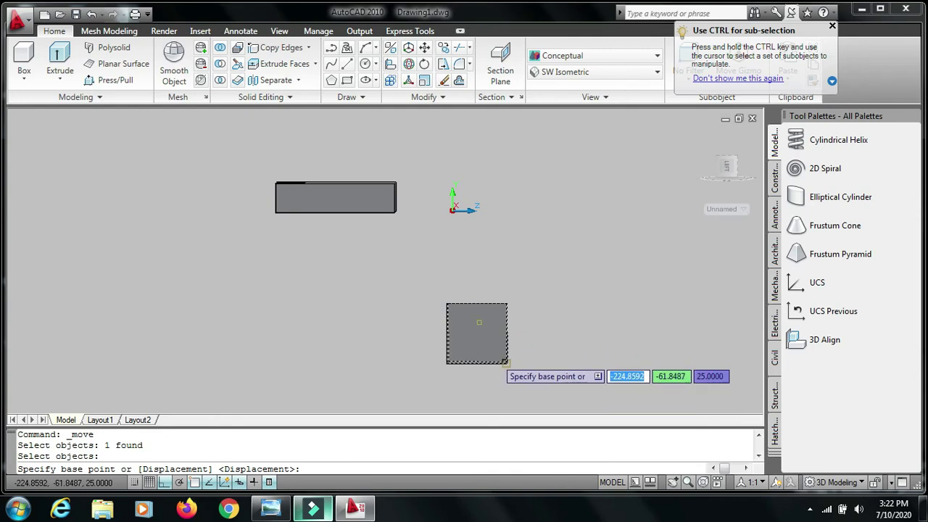
pyautogui.click(502, 362)
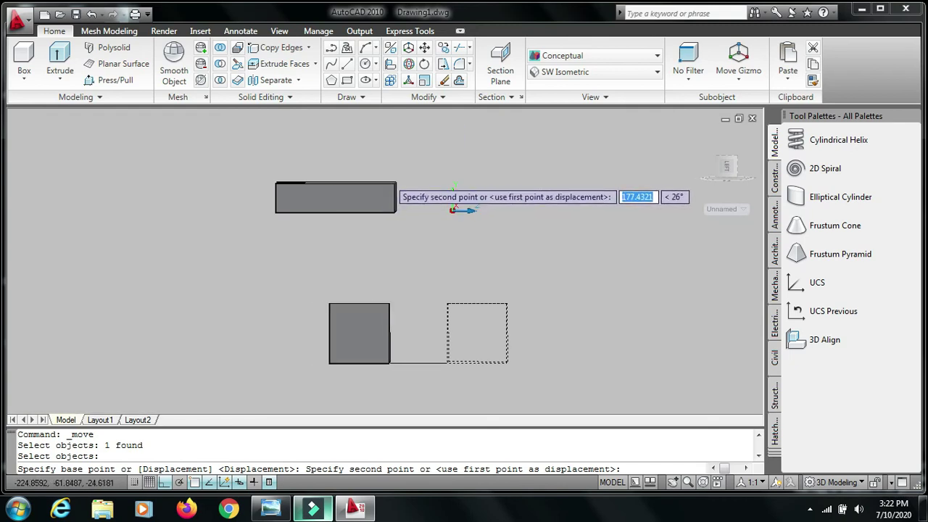
pyautogui.click(394, 183)
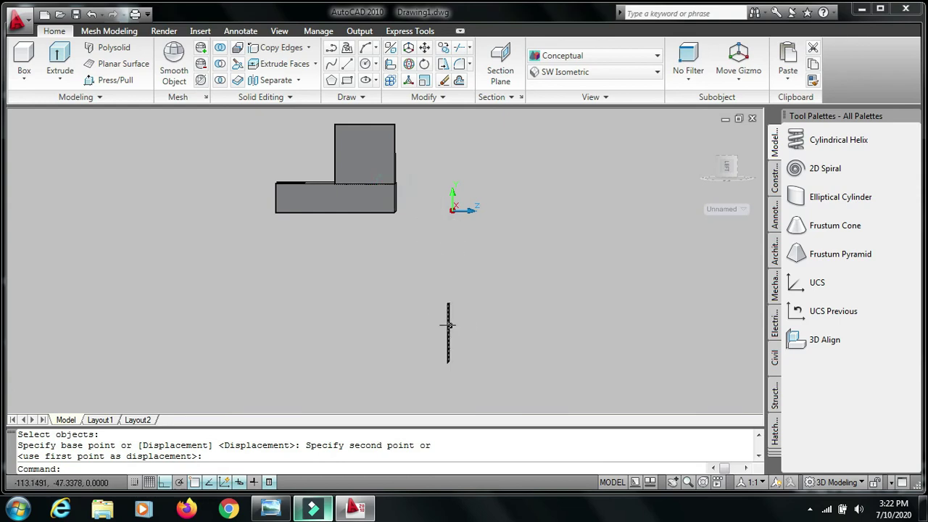
pyautogui.moveTo(415, 320); pyautogui.dragTo(497, 389, button='middle')
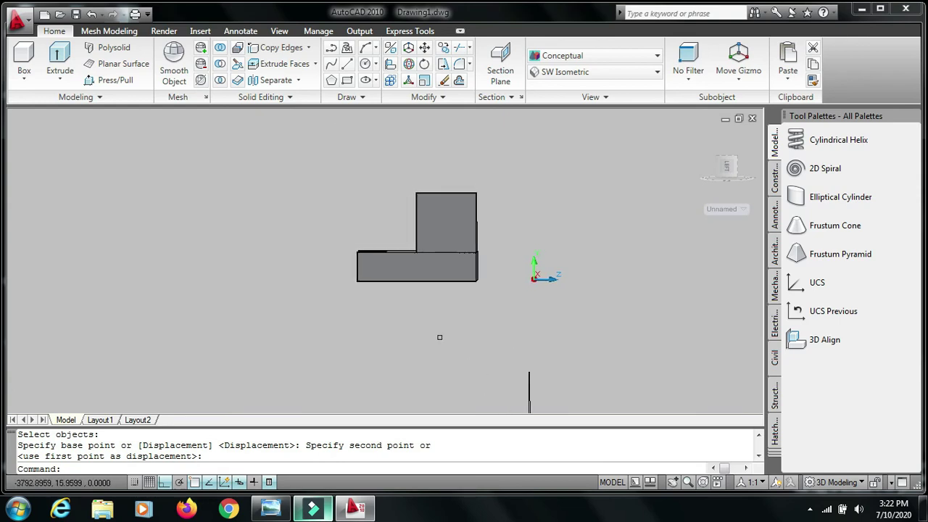
# Orbit the model back into a 3D view to check the rib's seating on the block.
pyautogui.click(287, 31)
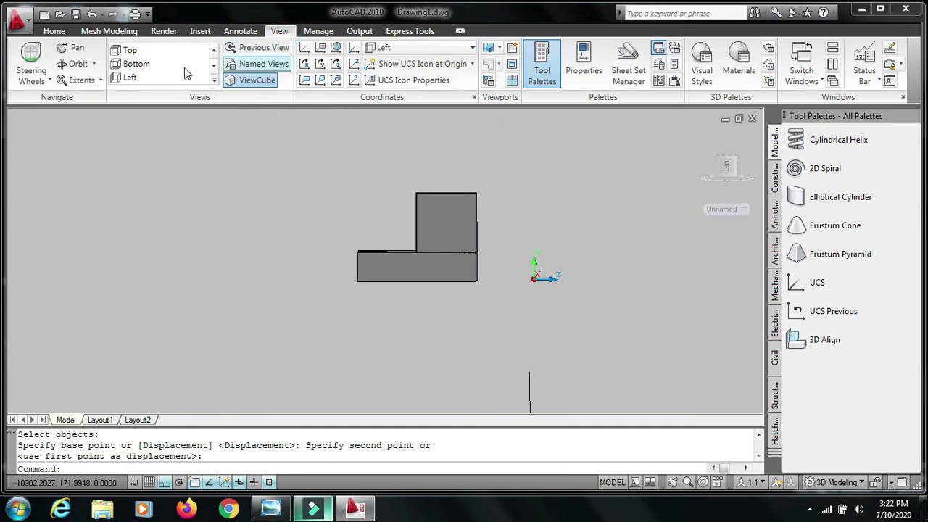
pyautogui.click(77, 64)
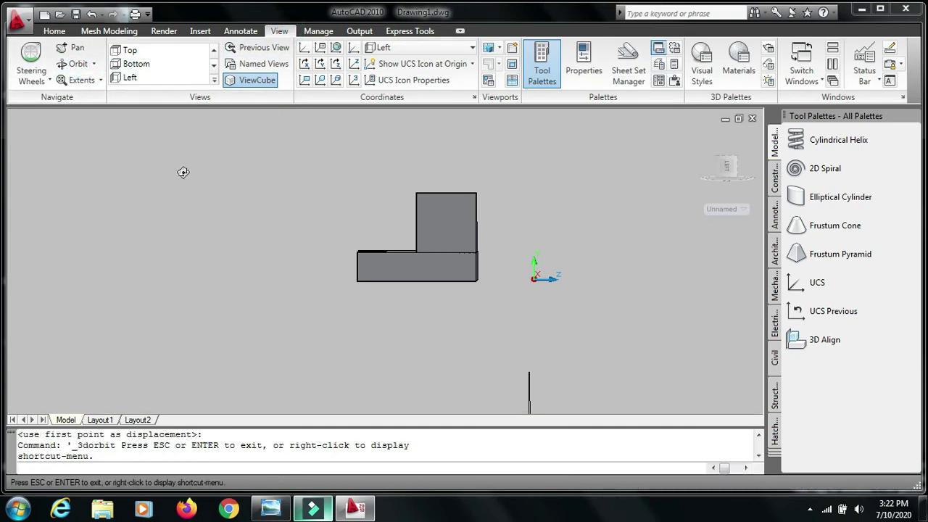
pyautogui.moveTo(183, 172)
pyautogui.mouseDown()
pyautogui.moveTo(375, 190)
pyautogui.moveTo(367, 191)
pyautogui.mouseUp()
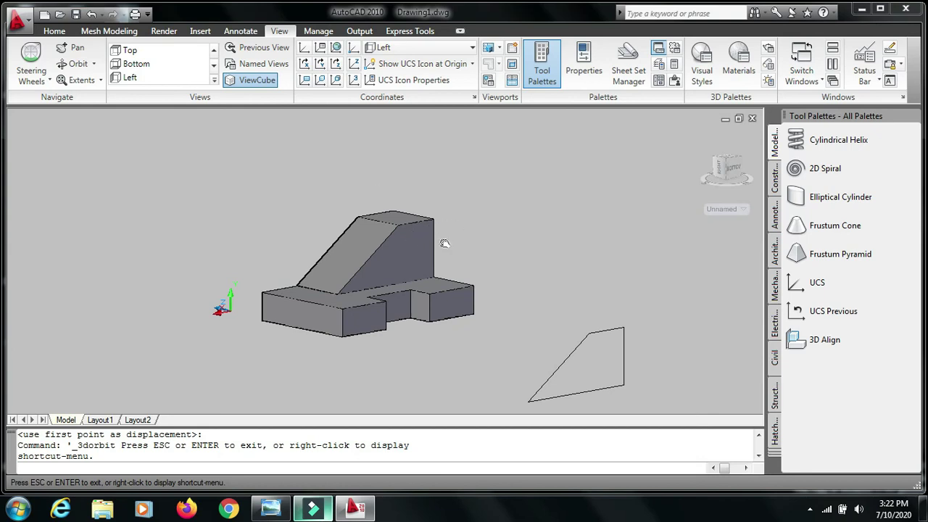
pyautogui.moveTo(441, 242)
pyautogui.mouseDown()
pyautogui.moveTo(514, 264)
pyautogui.moveTo(510, 251)
pyautogui.moveTo(424, 249)
pyautogui.moveTo(559, 249)
pyautogui.moveTo(380, 255)
pyautogui.moveTo(406, 249)
pyautogui.moveTo(490, 297)
pyautogui.mouseUp()
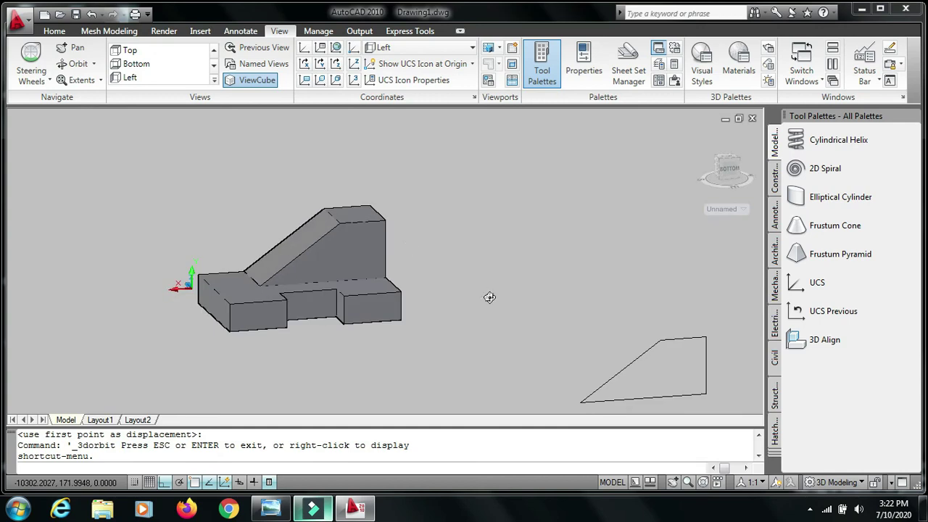
pyautogui.click(55, 30)
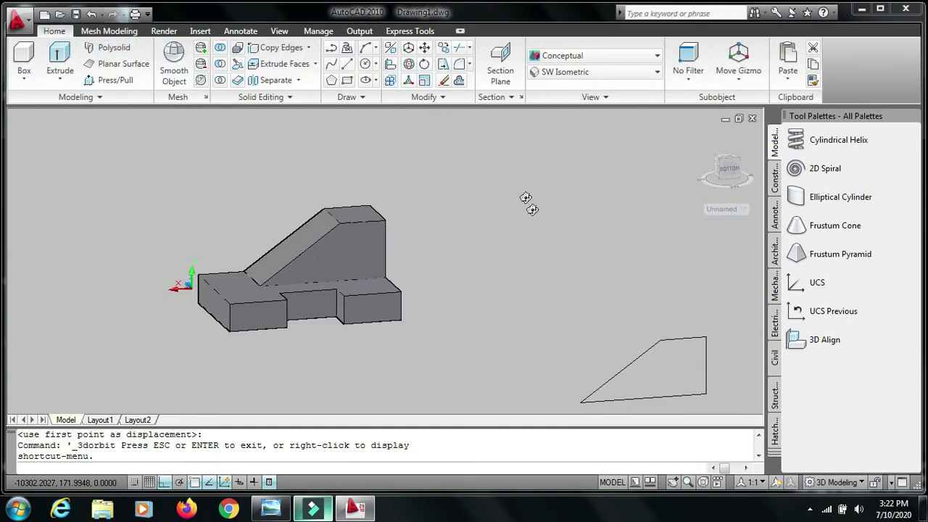
pyautogui.press('Escape')
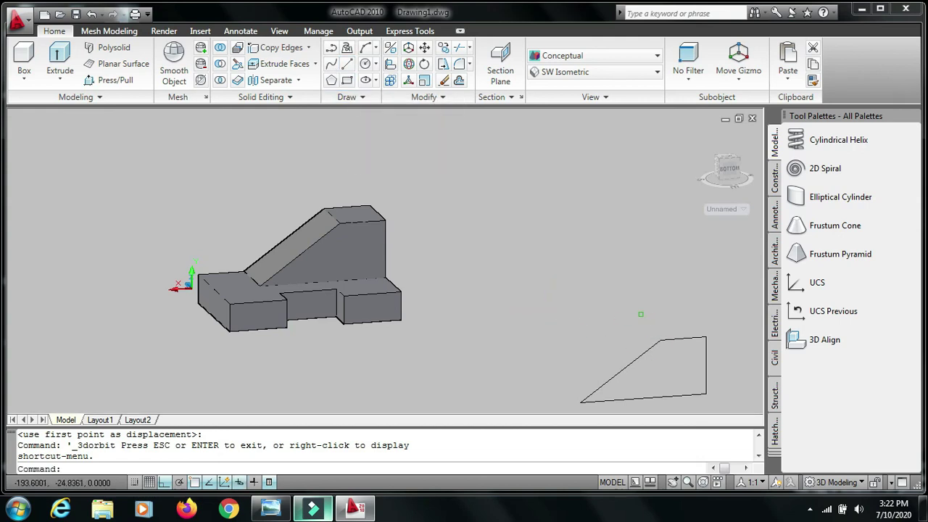
# Erase the four leftover rib outline lines, leaving only the block and rib solids.
pyautogui.click(611, 310)
pyautogui.moveTo(729, 409); pyautogui.dragTo(722, 395, button='middle')
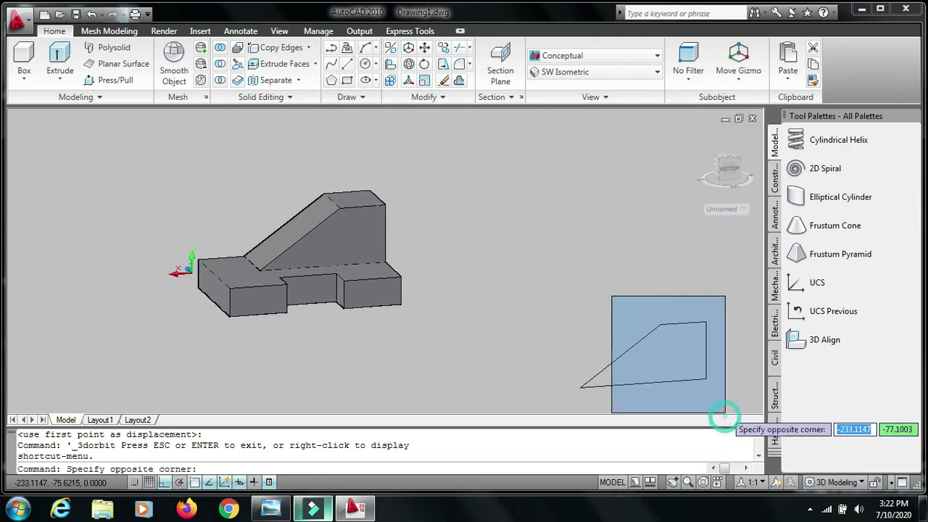
pyautogui.click(719, 391)
pyautogui.press('Delete')
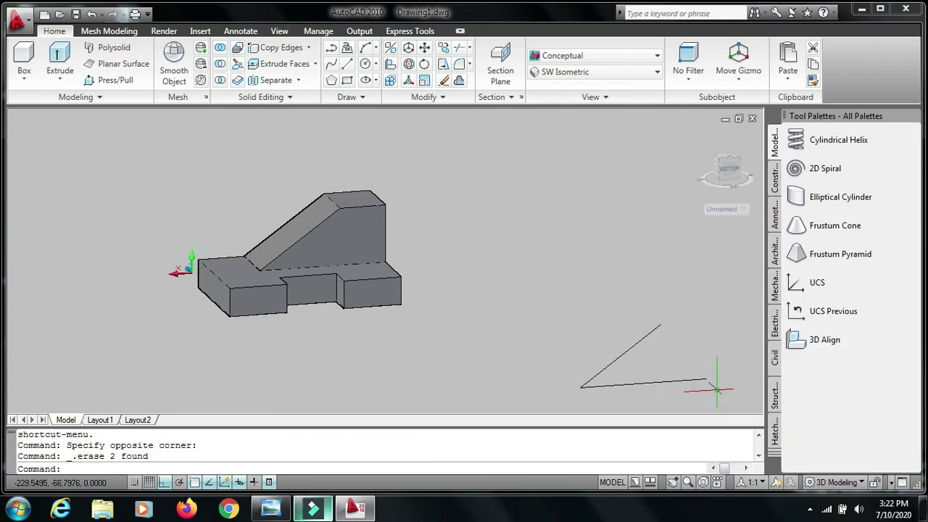
pyautogui.click(681, 380)
pyautogui.press('Delete')
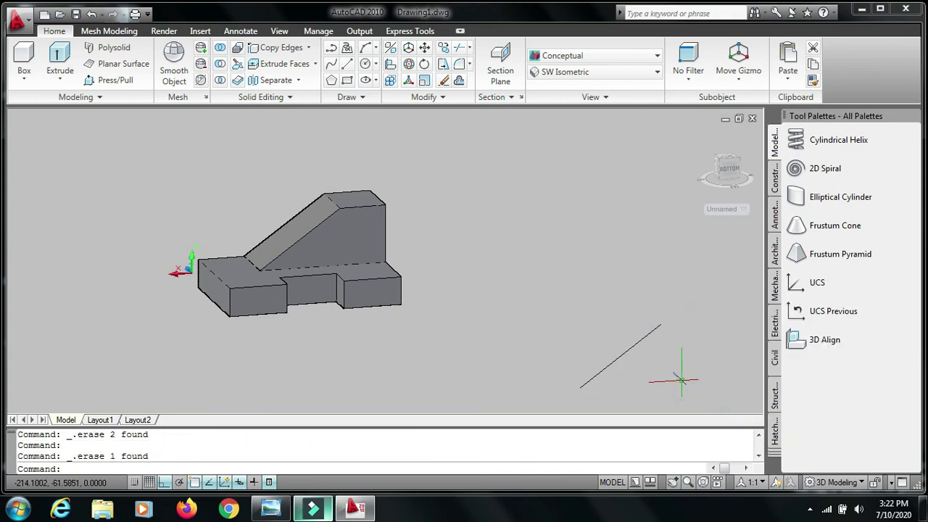
pyautogui.click(619, 354)
pyautogui.press('Delete')
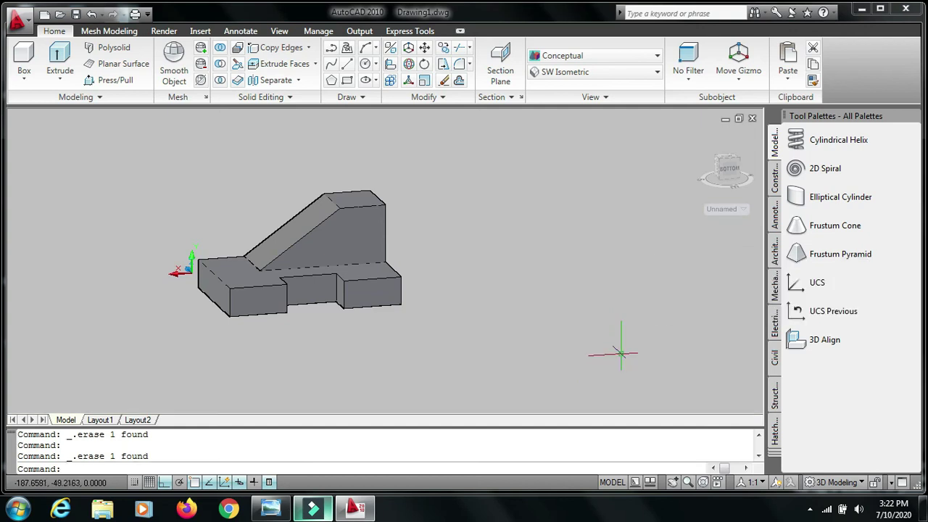
pyautogui.moveTo(444, 209); pyautogui.dragTo(563, 274, button='middle')
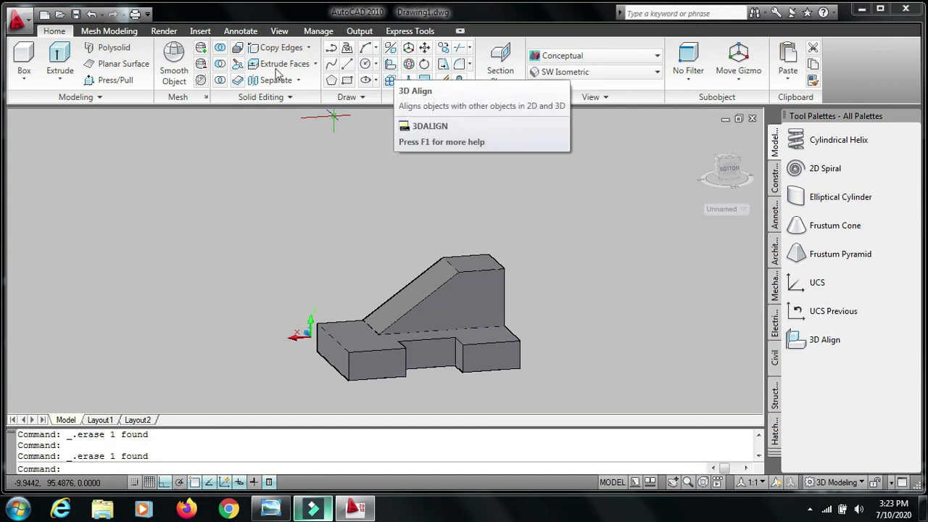
# Union the sloped rib solid with the notched 12-unit slab into one solid.
pyautogui.click(221, 50)
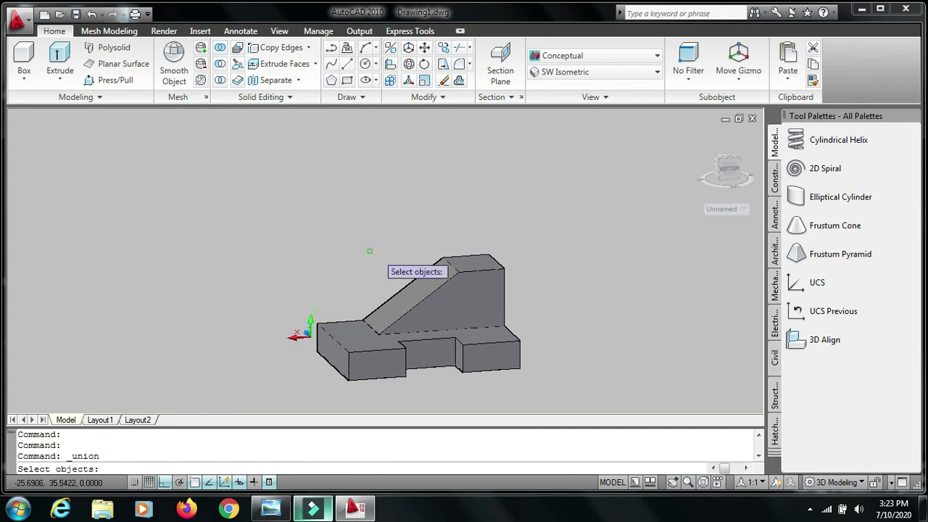
pyautogui.click(458, 283)
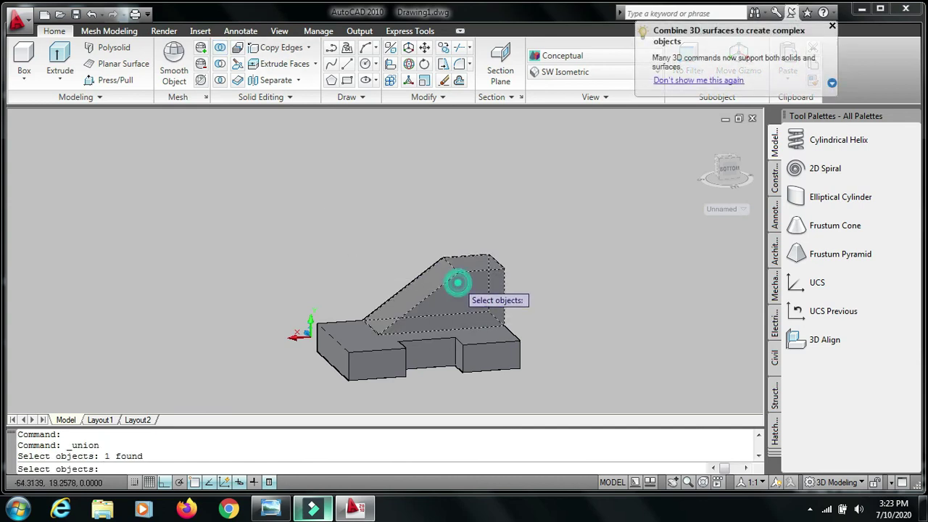
pyautogui.click(354, 339)
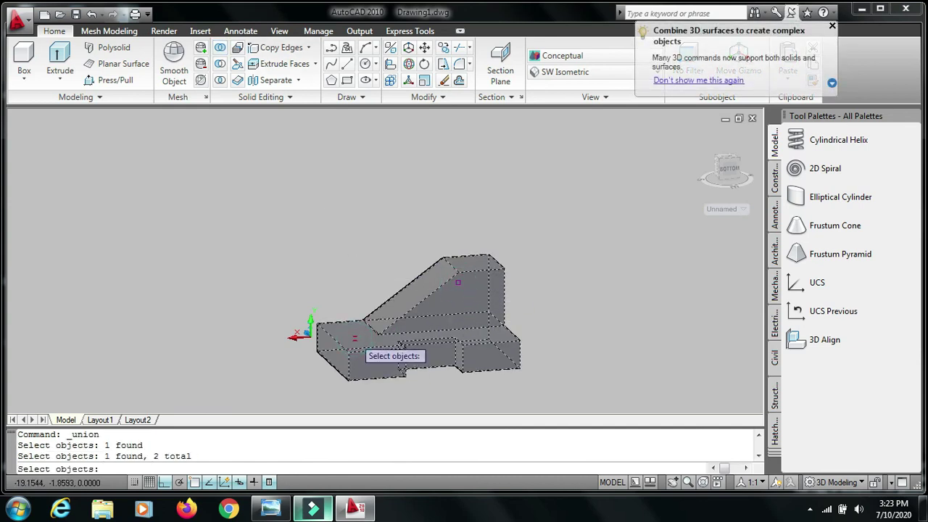
pyautogui.press('Return')
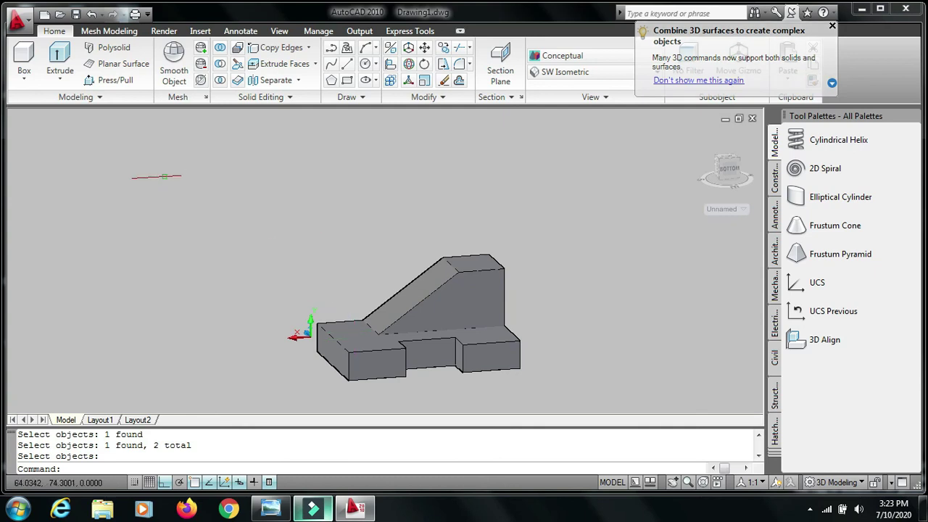
pyautogui.scroll(-1, 204, 236)
pyautogui.scroll(1, 203, 231)
pyautogui.scroll(-2, 199, 229)
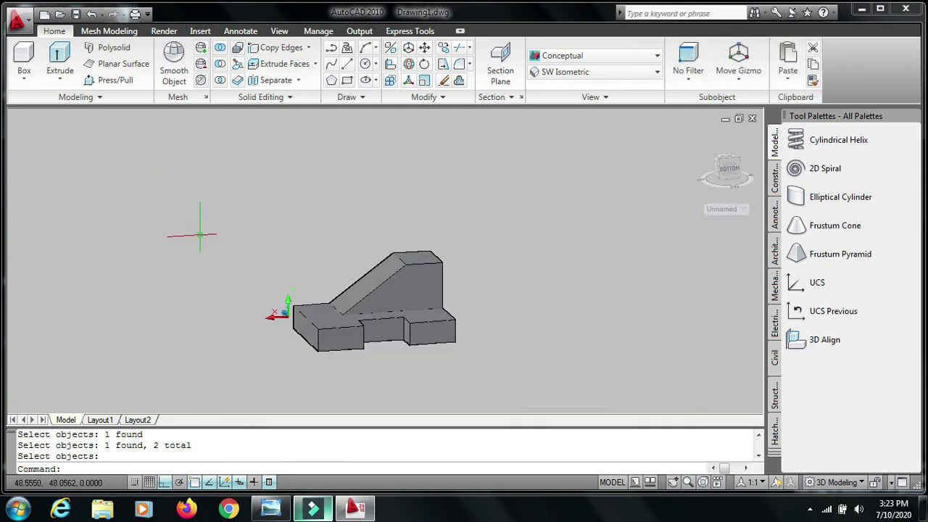
pyautogui.click(286, 32)
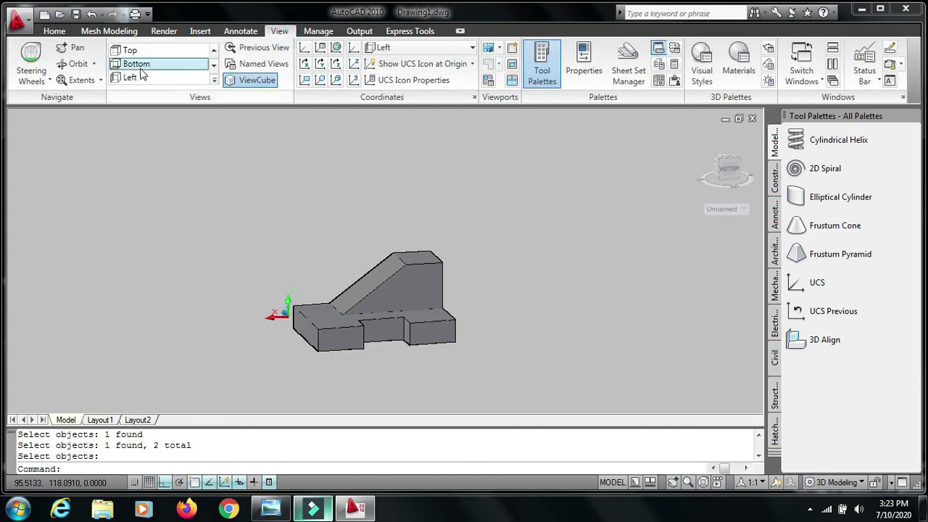
# Orbit the merged solid to an isometric view, recentre it, and compare with the Skill 6 reference.
pyautogui.click(77, 63)
pyautogui.moveTo(199, 199)
pyautogui.mouseDown()
pyautogui.moveTo(297, 246)
pyautogui.moveTo(303, 207)
pyautogui.moveTo(279, 173)
pyautogui.moveTo(230, 213)
pyautogui.moveTo(152, 213)
pyautogui.moveTo(134, 186)
pyautogui.moveTo(200, 245)
pyautogui.moveTo(228, 238)
pyautogui.moveTo(248, 196)
pyautogui.mouseUp()
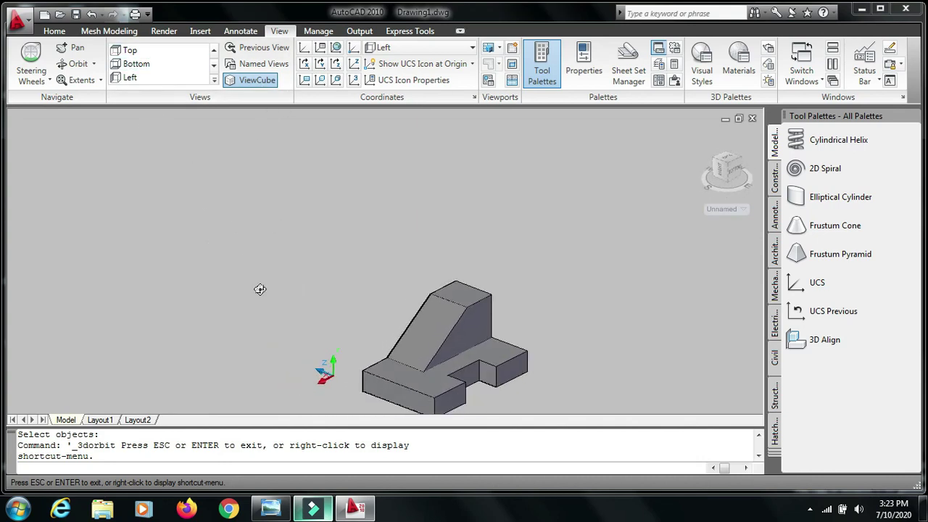
pyautogui.moveTo(259, 289); pyautogui.dragTo(215, 230, button='middle')
pyautogui.press('Escape')
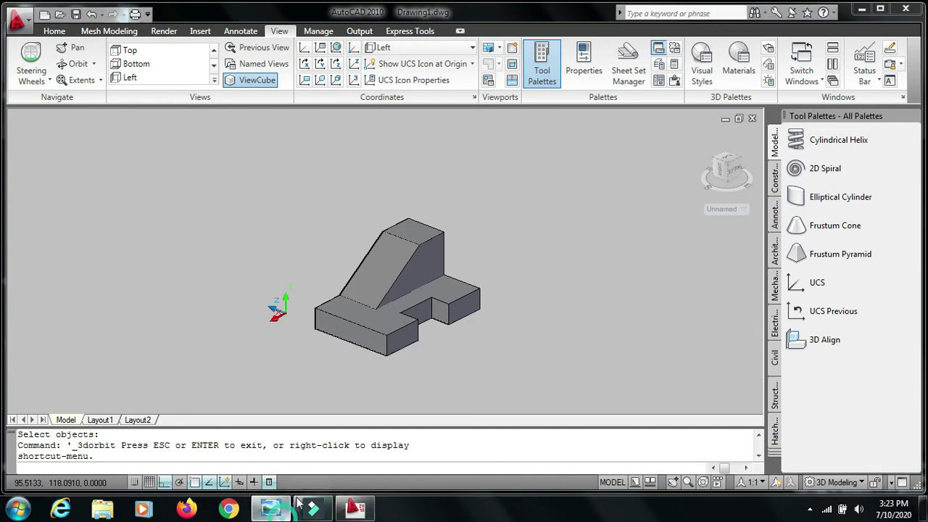
pyautogui.moveTo(271, 508)
pyautogui.click(519, 345)
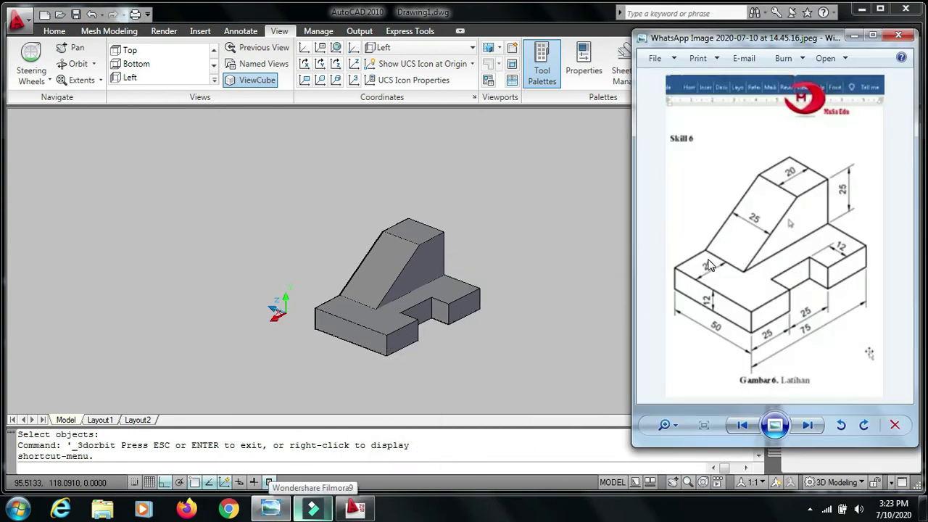